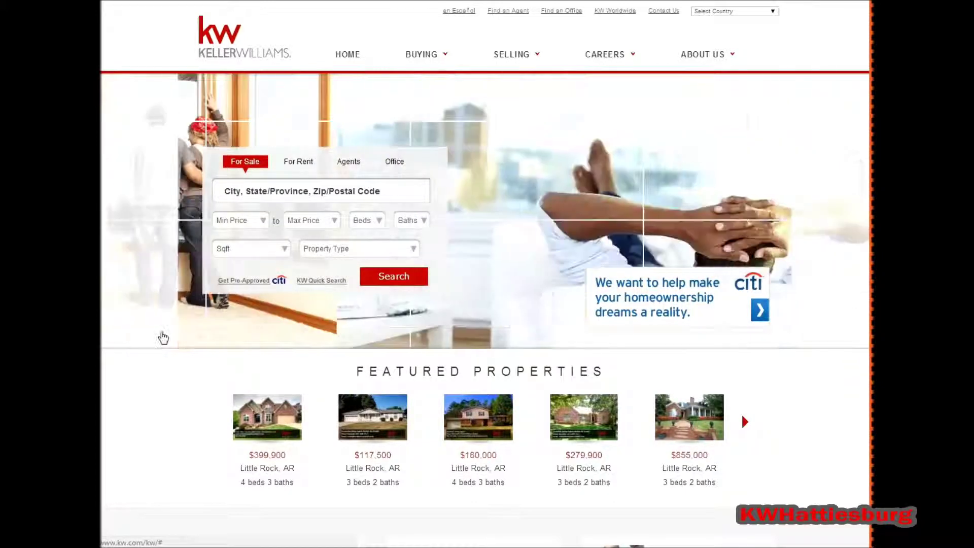
Log in to MyKW from the kw.com footer form with the agent's password.
scroll(174, 457, "down", 5)
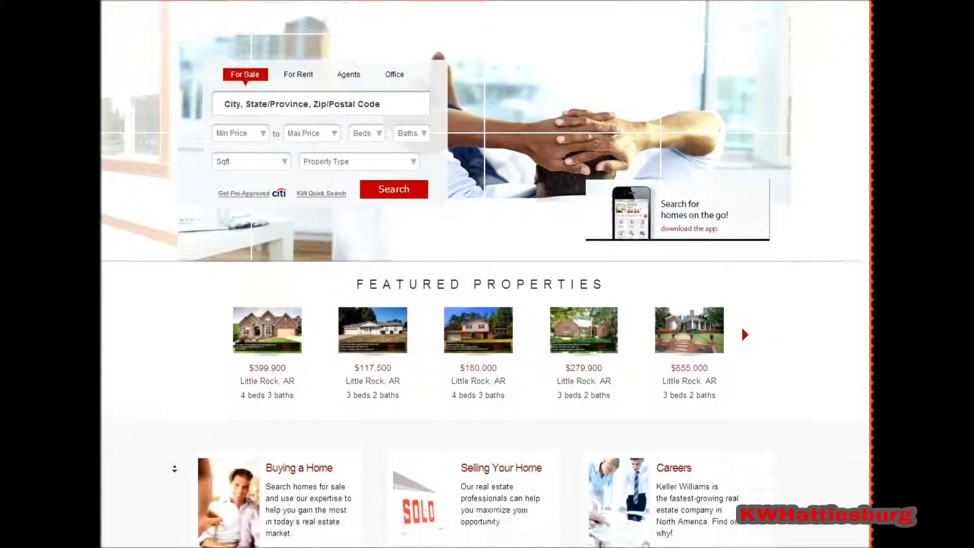
scroll(174, 469, "down", 8)
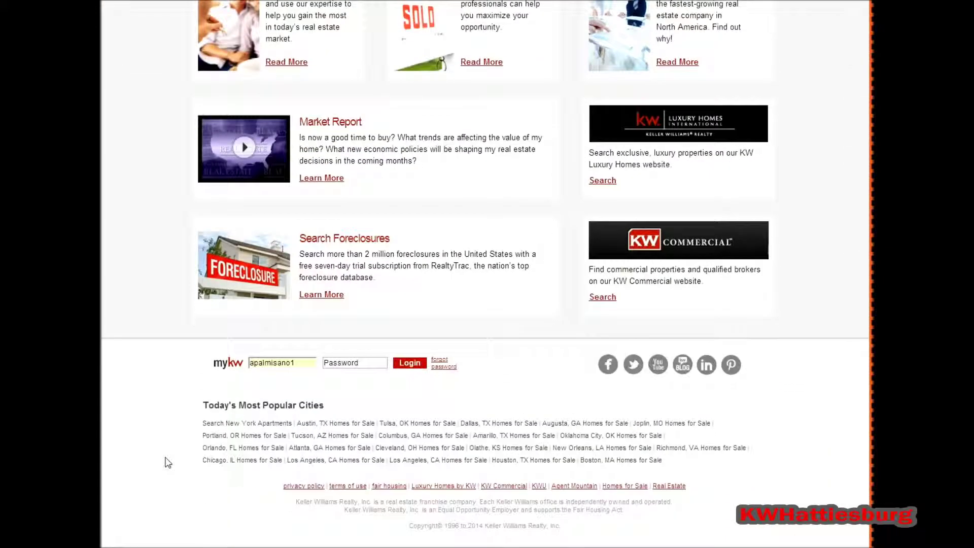
left_click(358, 363)
key("Return")
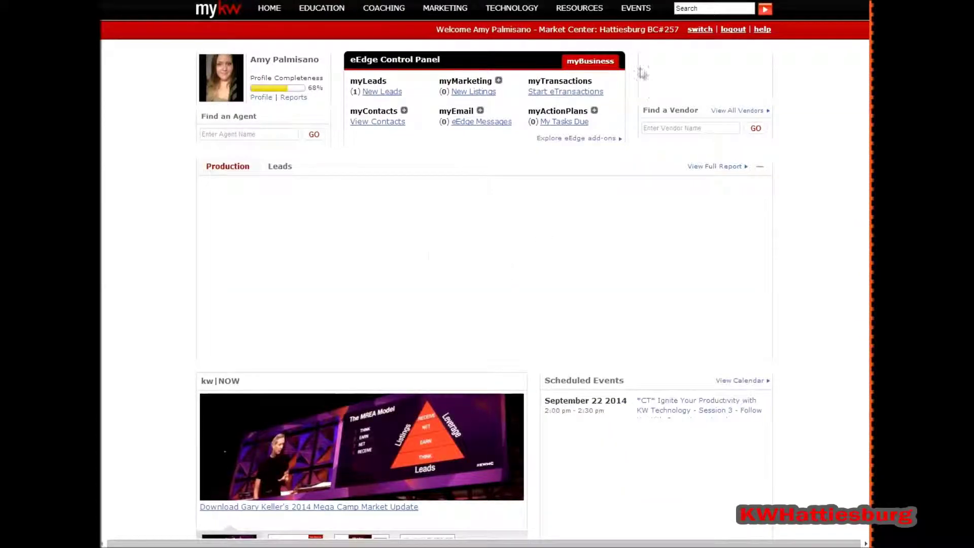
Search the myTransactions loops for 123 and open the 123 Any Street, Bellbrook, OH loop.
left_click_drag(528, 82, 587, 81)
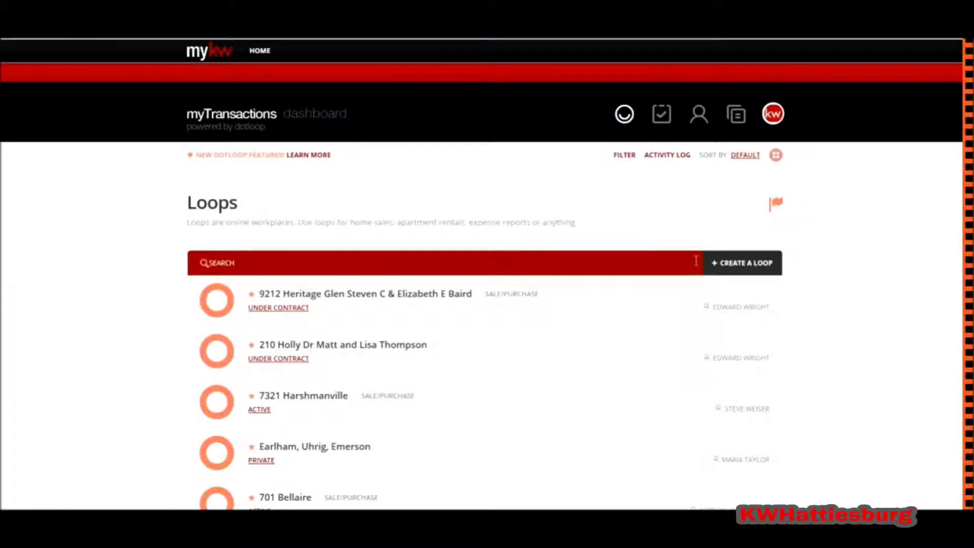
left_click(638, 261)
type("123")
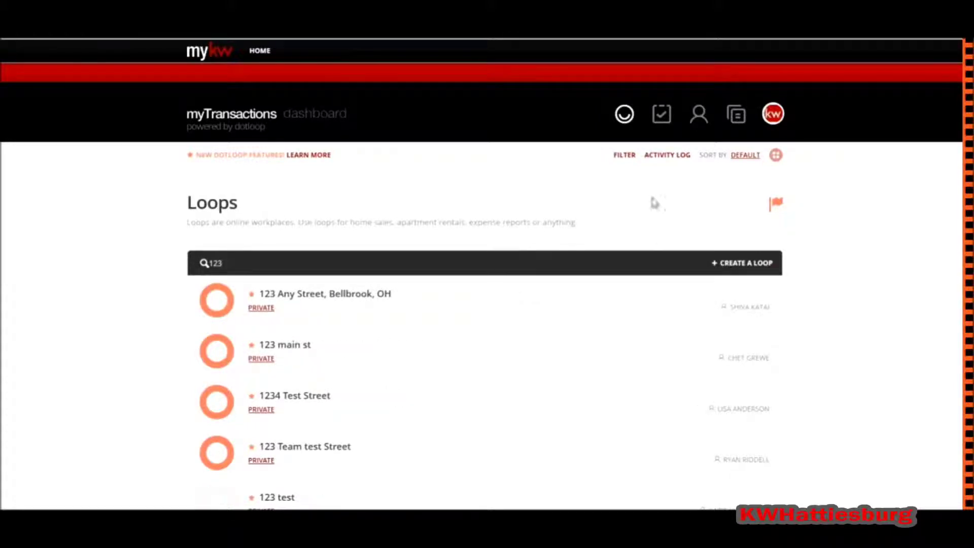
left_click(319, 299)
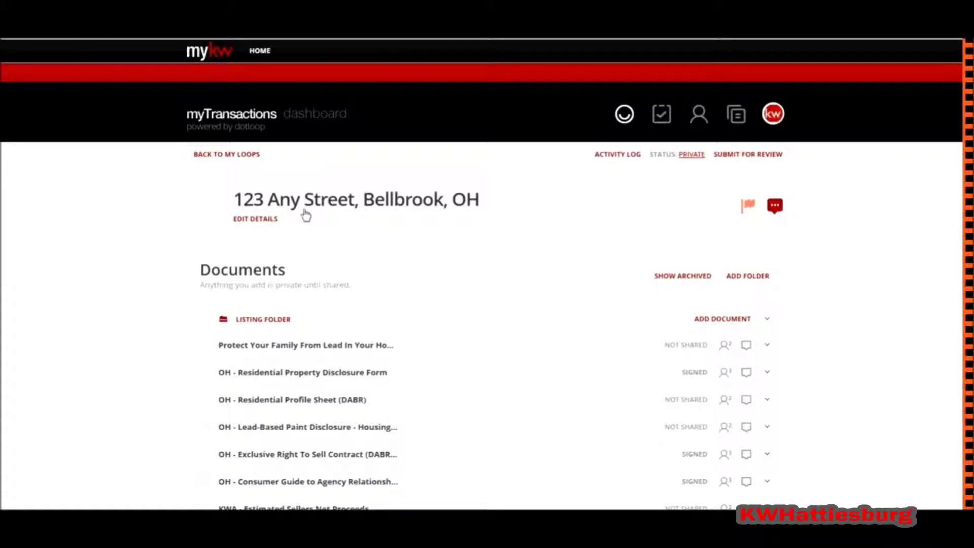
Open the loop's edit details and review its property and transaction fields down to Submit Greensheet.
left_click(256, 223)
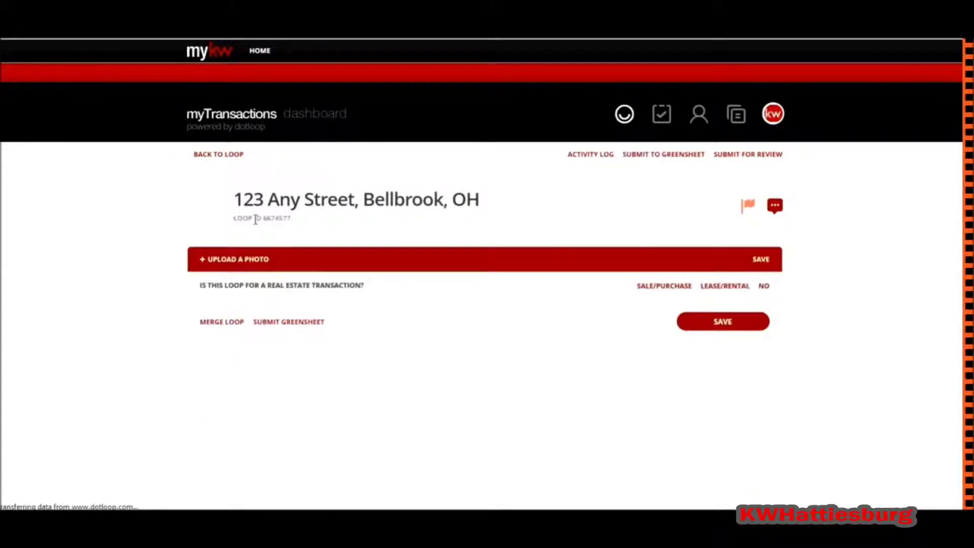
scroll(407, 266, "down", 2)
scroll(419, 278, "down", 1)
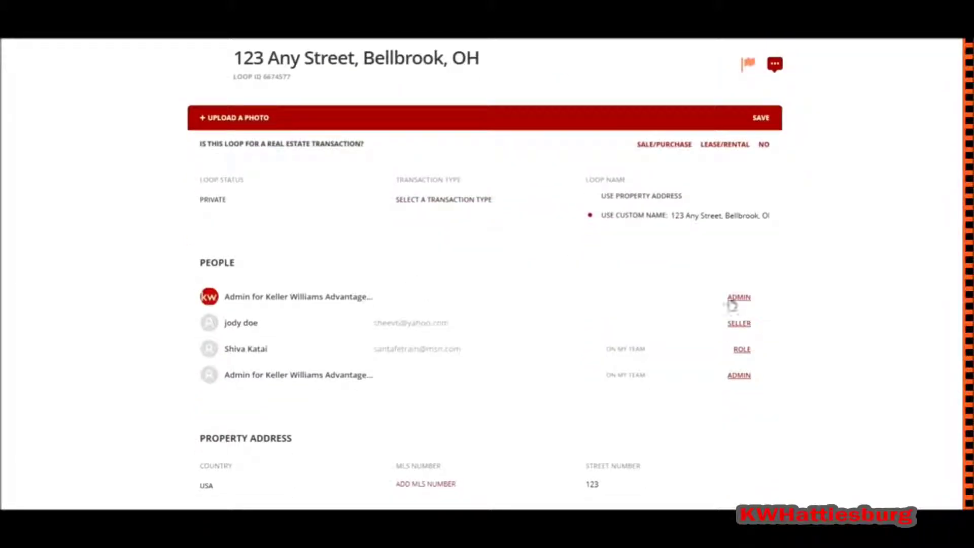
scroll(604, 299, "down", 2)
scroll(556, 290, "down", 3)
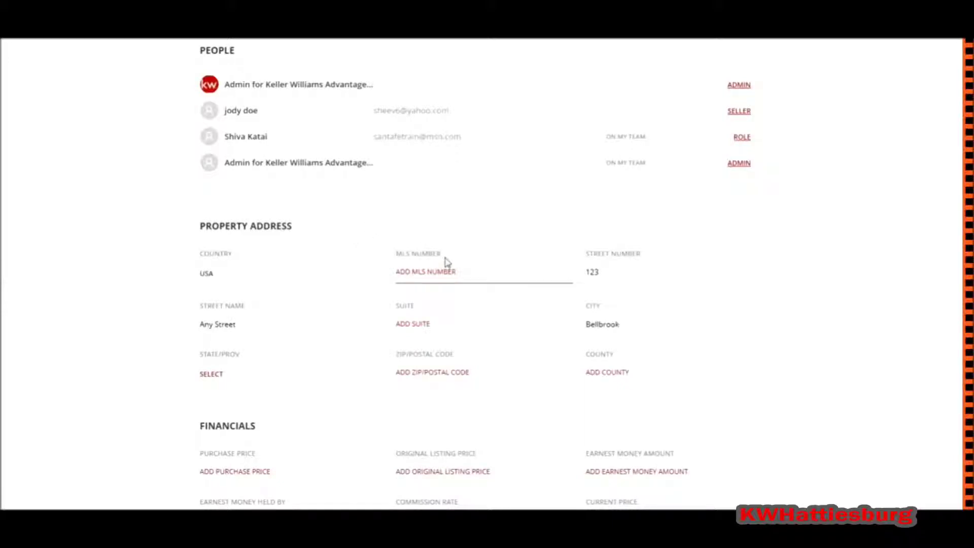
scroll(448, 262, "down", 1)
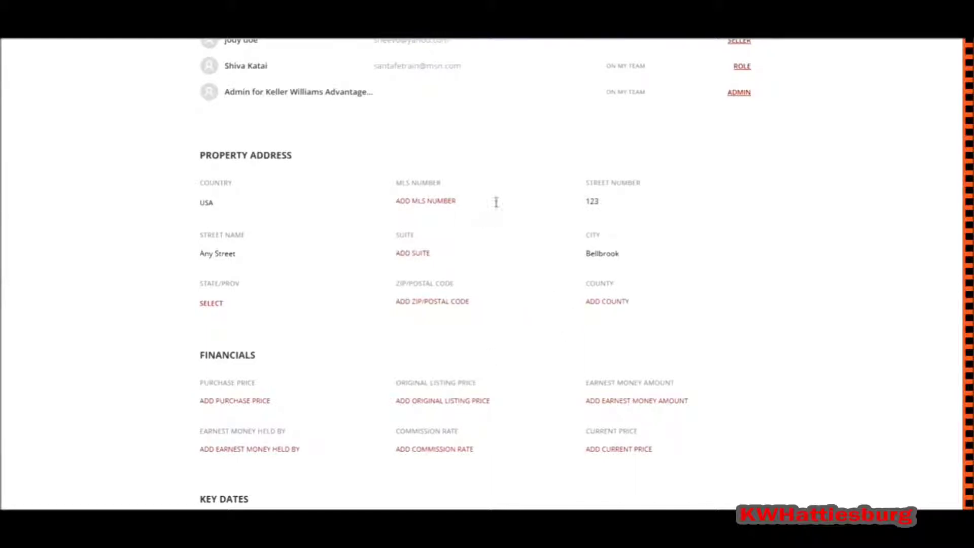
scroll(507, 320, "down", 2)
scroll(508, 315, "down", 13)
scroll(507, 319, "down", 12)
scroll(503, 312, "down", 10)
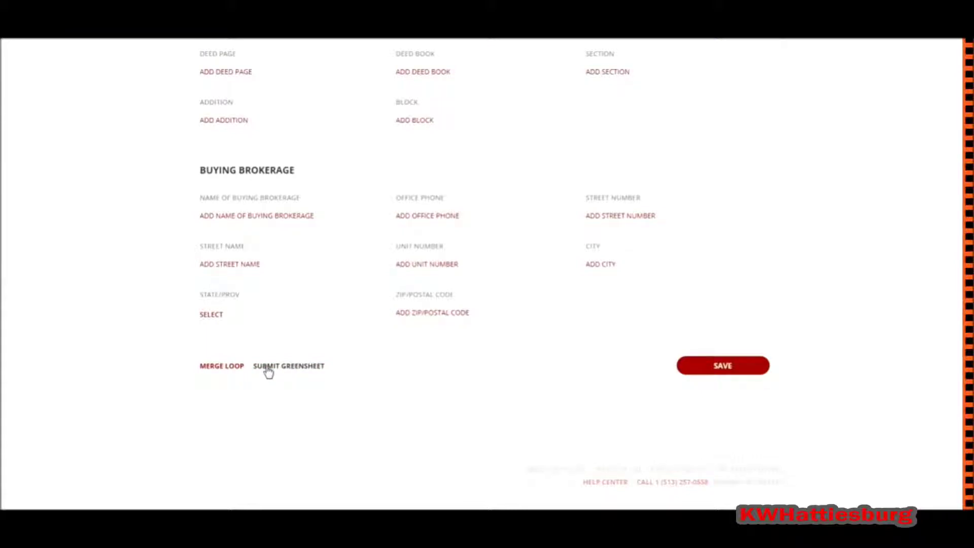
Submit the loop as a new greensheet and confirm the security warning.
left_click(268, 371)
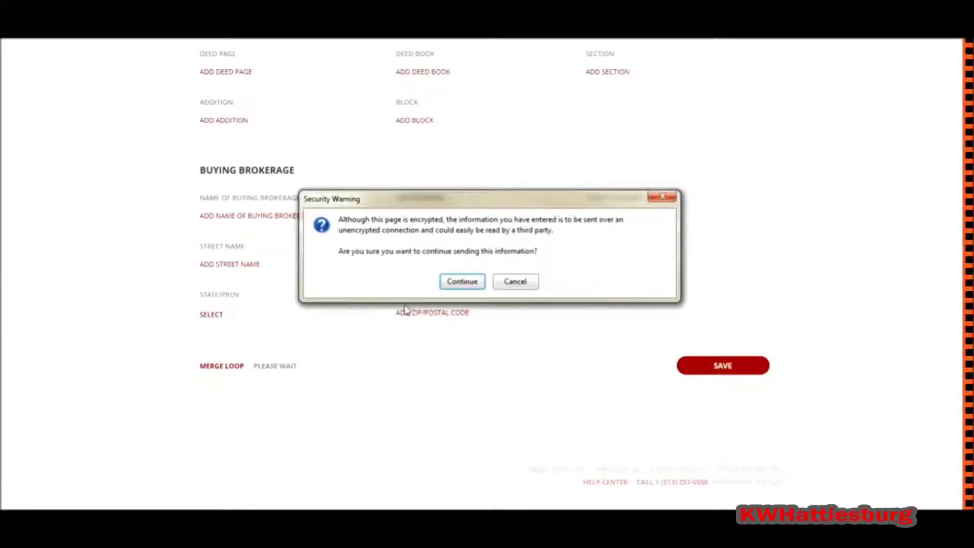
left_click(462, 283)
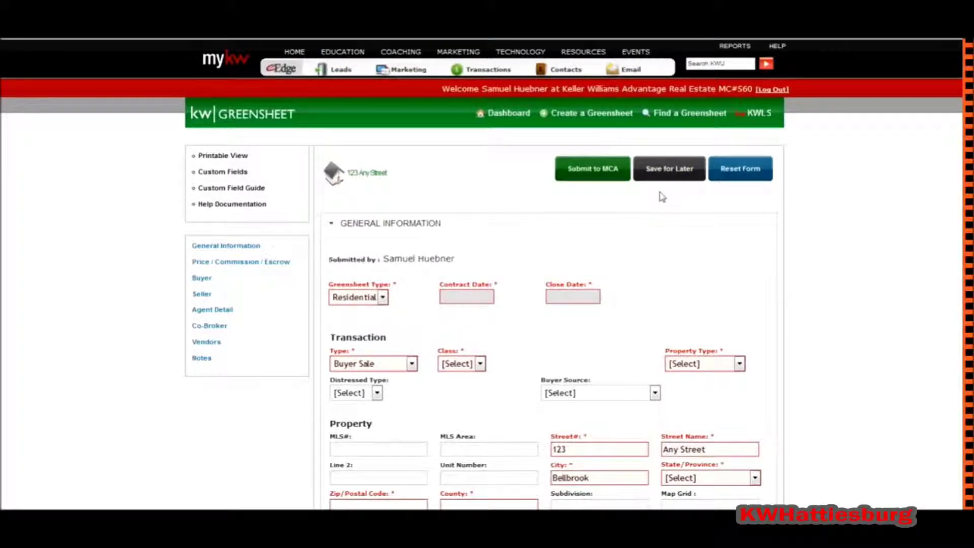
Set the contract date to 06/19/2014 and the close date to 07/16/2014.
left_click(465, 300)
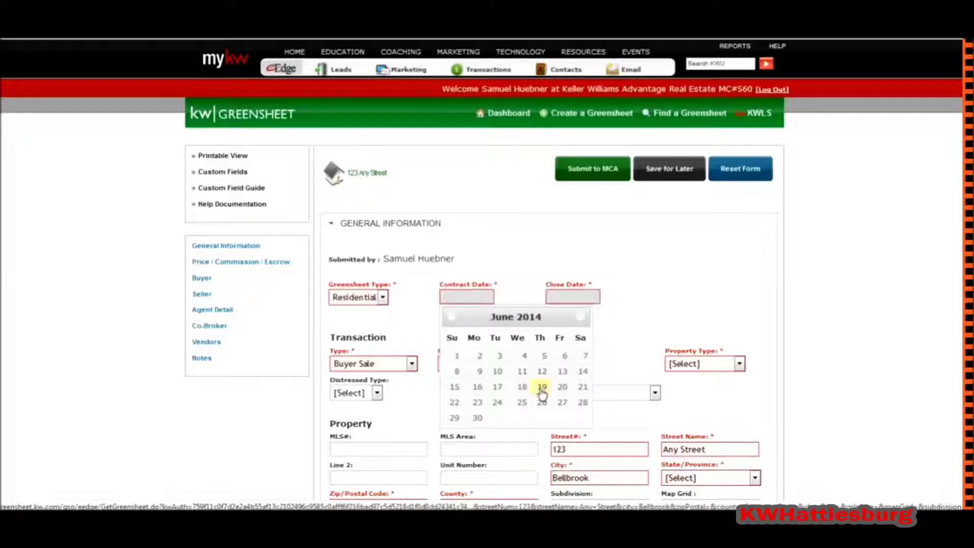
left_click(542, 388)
left_click(571, 298)
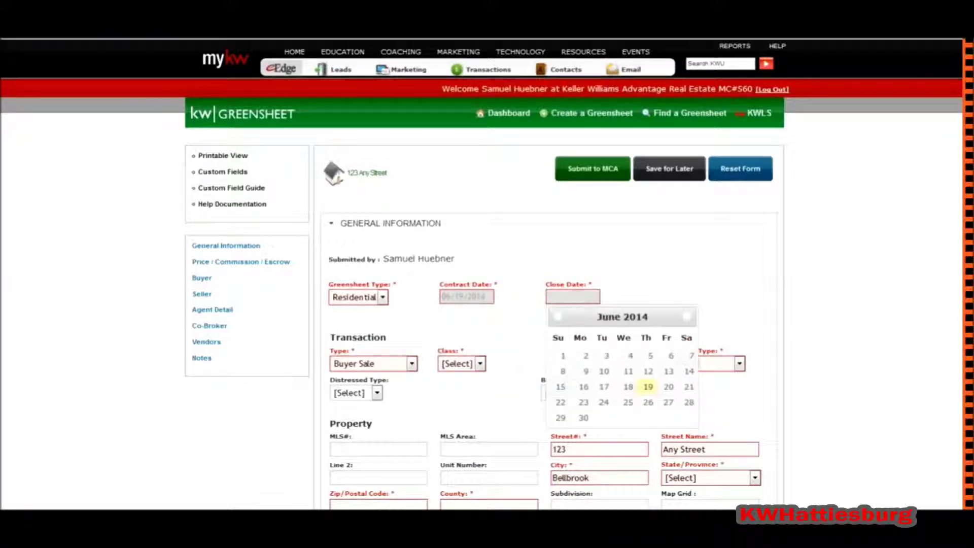
left_click(687, 316)
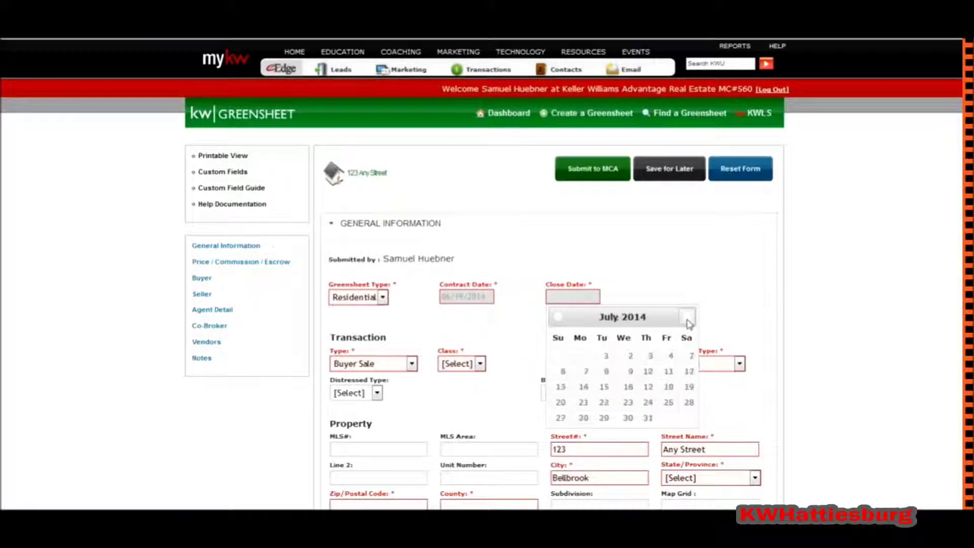
left_click(634, 387)
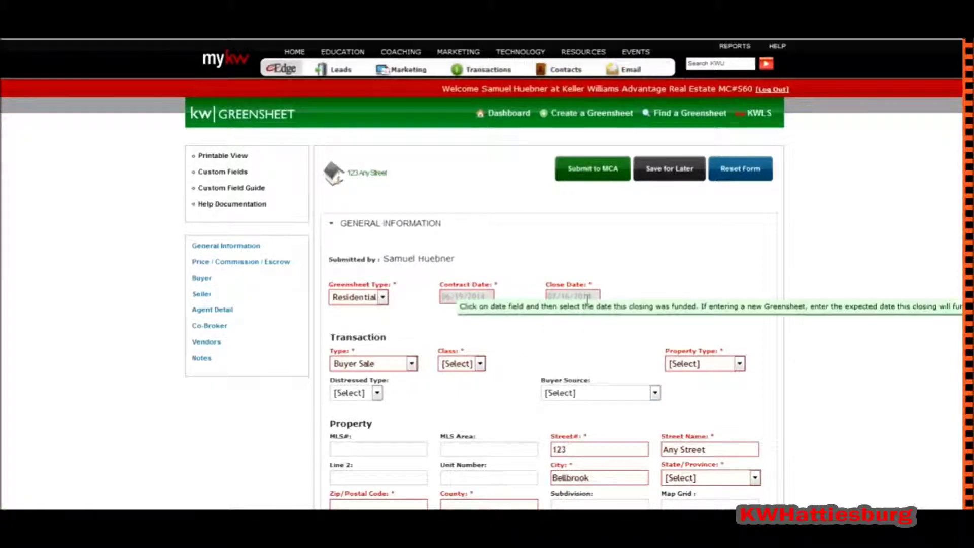
scroll(411, 330, "down", 2)
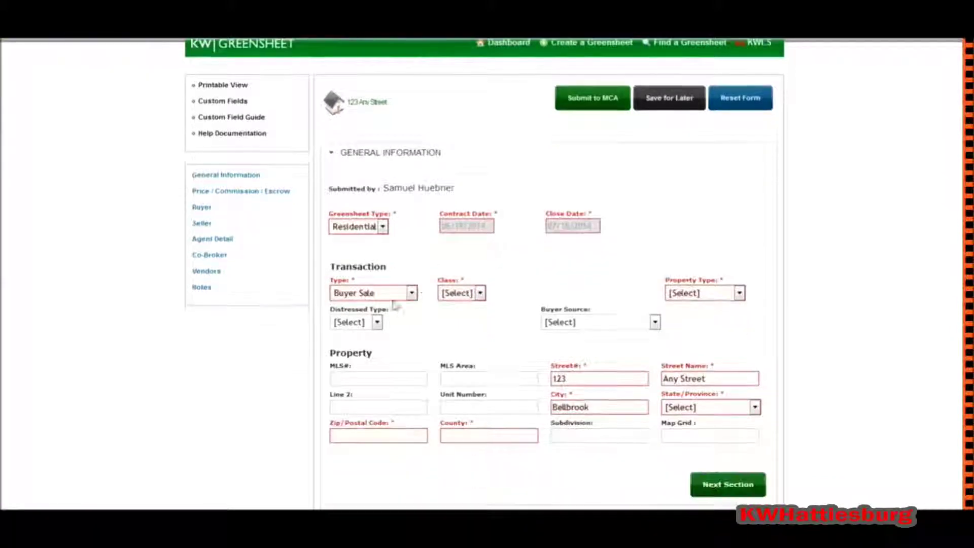
left_click(403, 294)
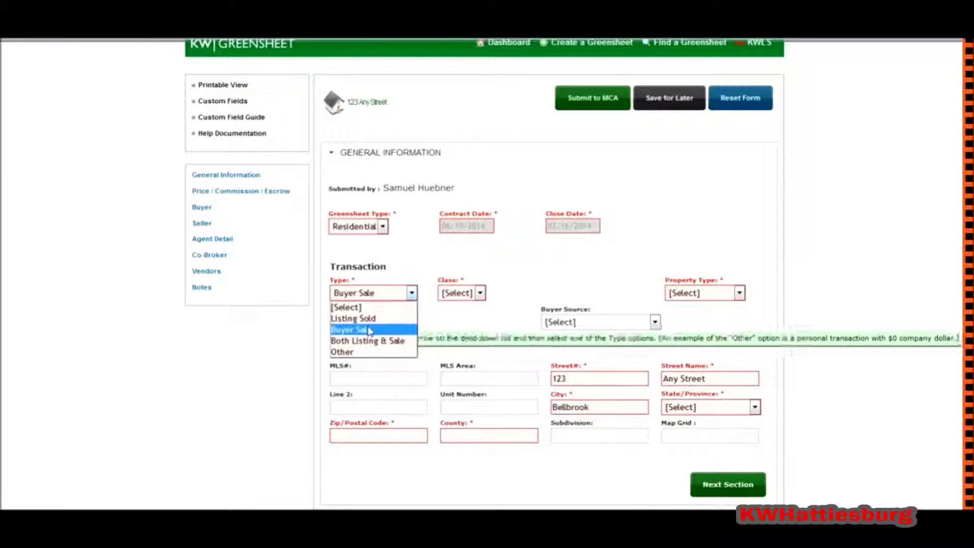
Set the transaction to Buyer Sale, class Property, and property type (R) Resale.
left_click(371, 329)
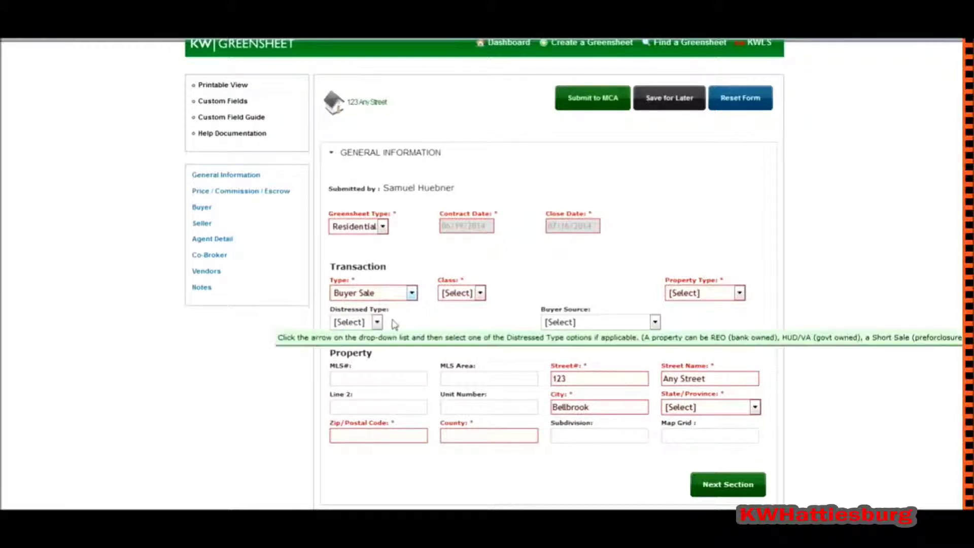
left_click(461, 297)
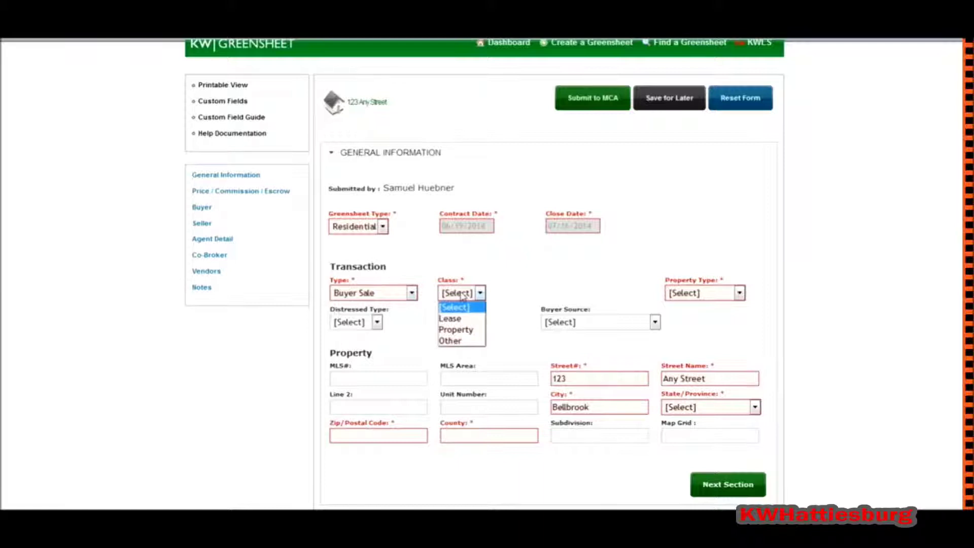
left_click(472, 331)
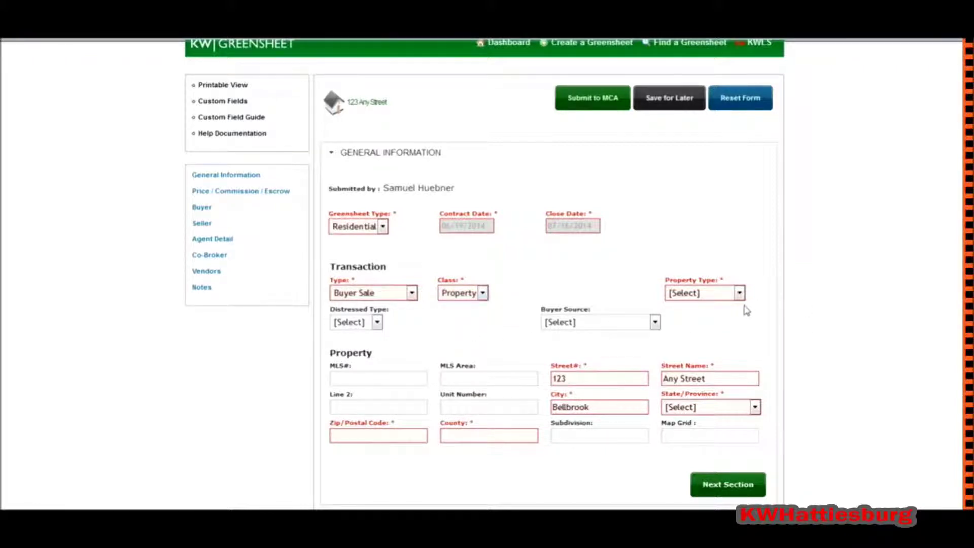
left_click(718, 294)
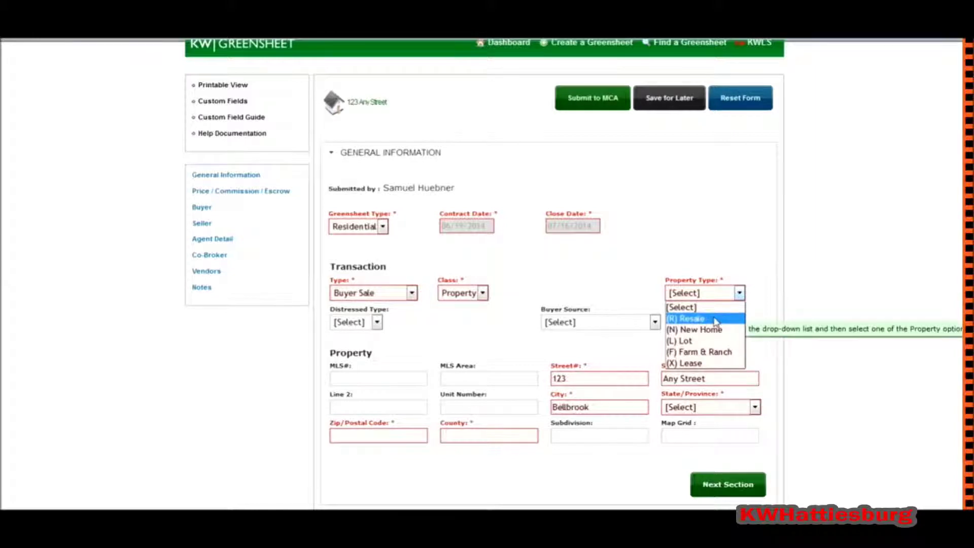
left_click(716, 320)
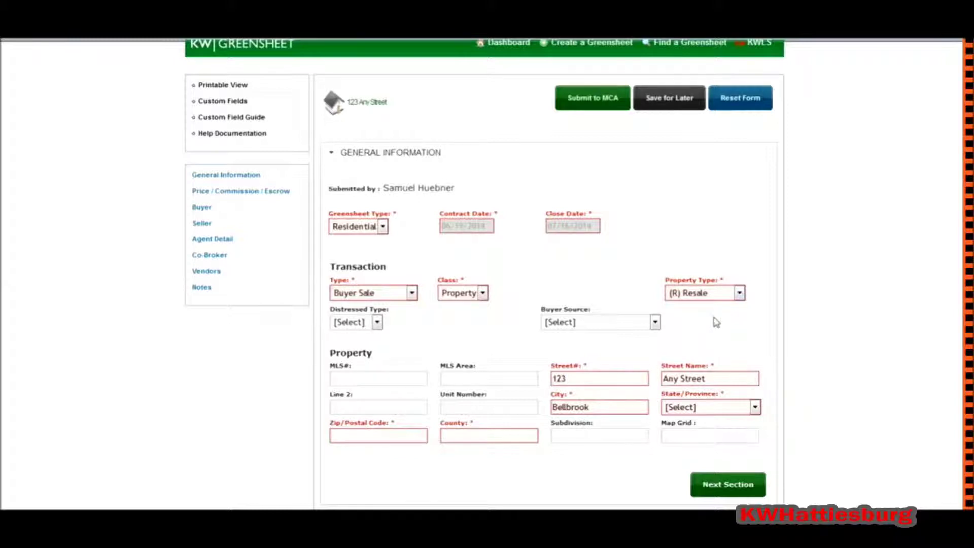
Enter zip code 45305, county greene, and Ohio as the state.
scroll(716, 324, "down", 1)
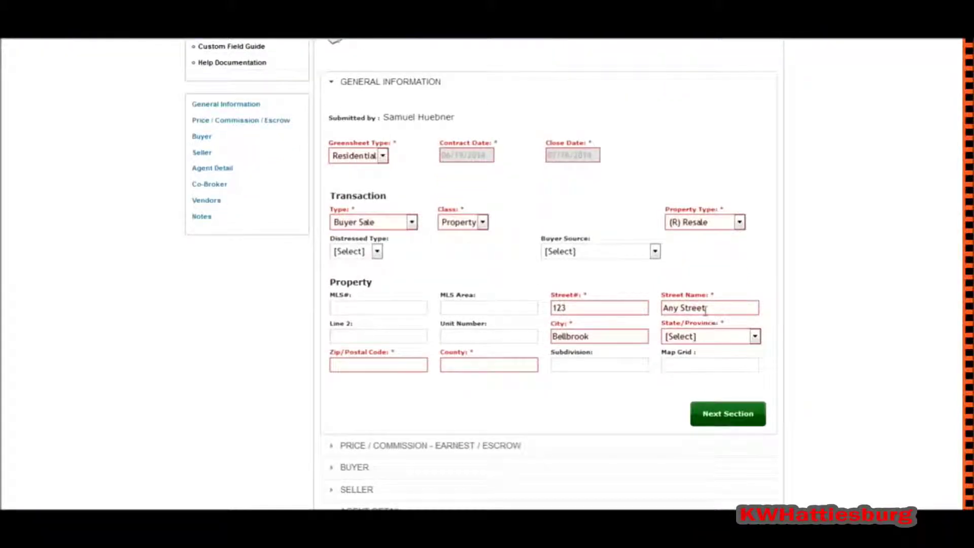
left_click(384, 363)
type("45305")
left_click(498, 365)
type("greene")
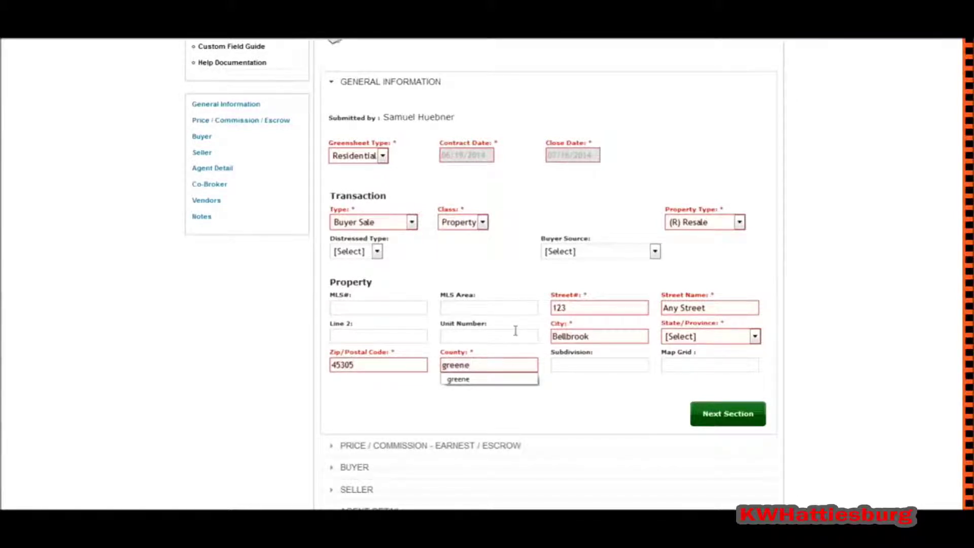
left_click(574, 396)
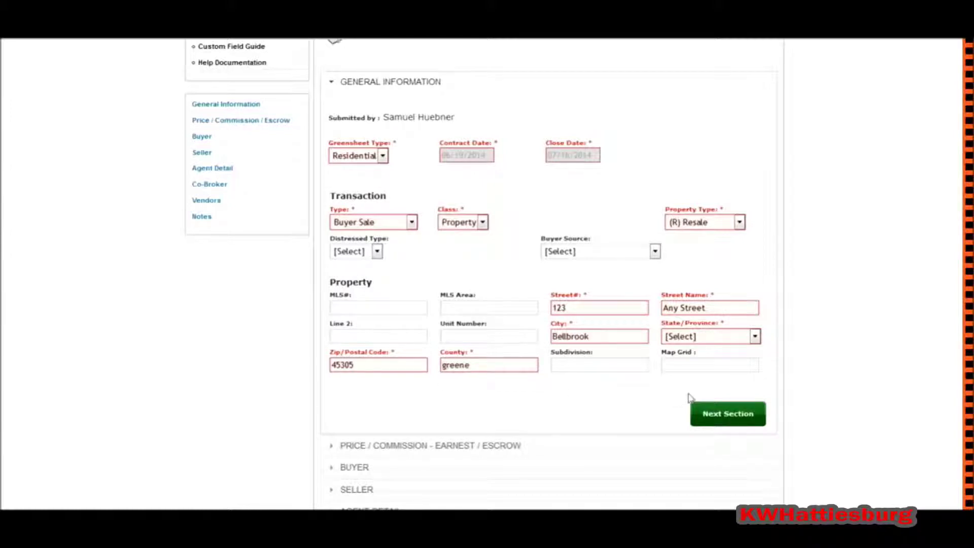
left_click(715, 338)
scroll(713, 274, "down", 5)
scroll(711, 274, "down", 8)
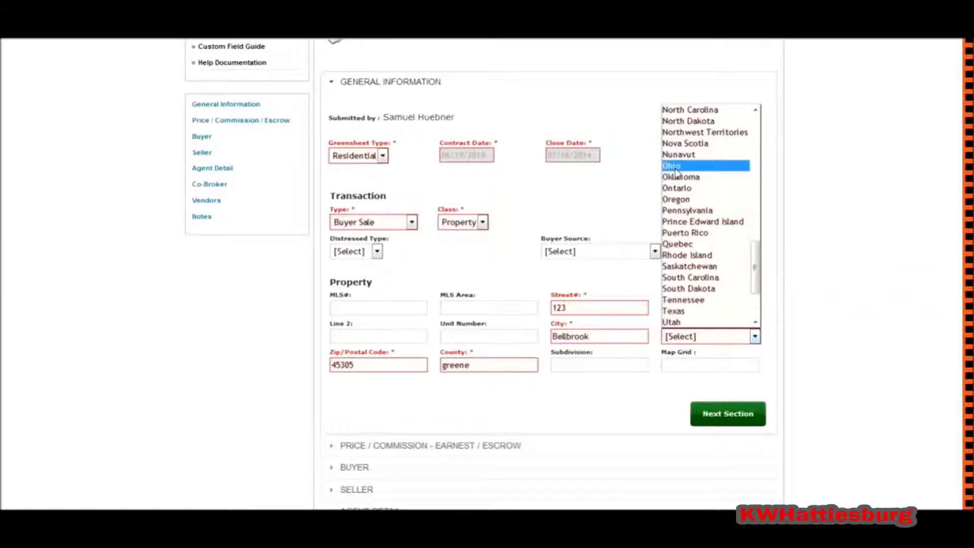
left_click(677, 167)
Enter a 150000 sale price with a 3% sale commission, yielding 4500.00.
left_click(733, 415)
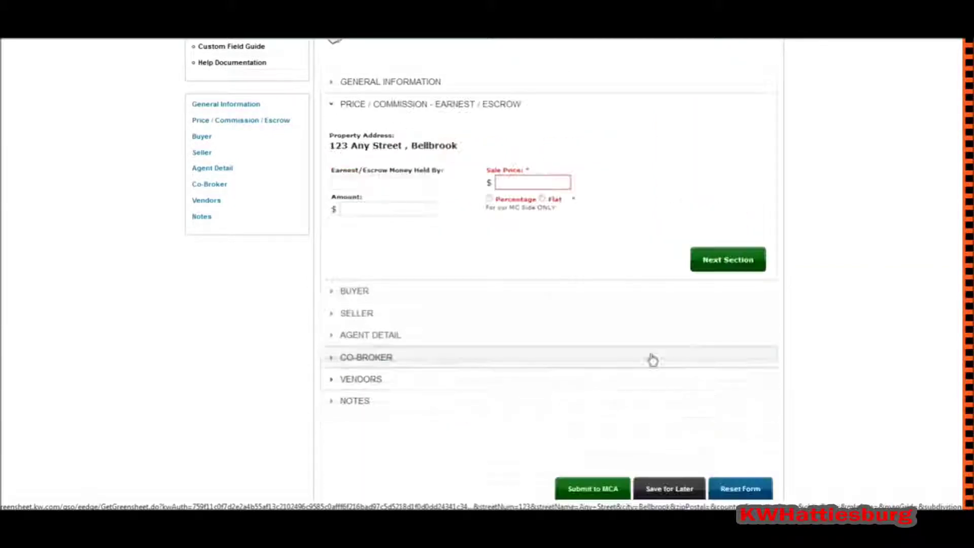
left_click(529, 182)
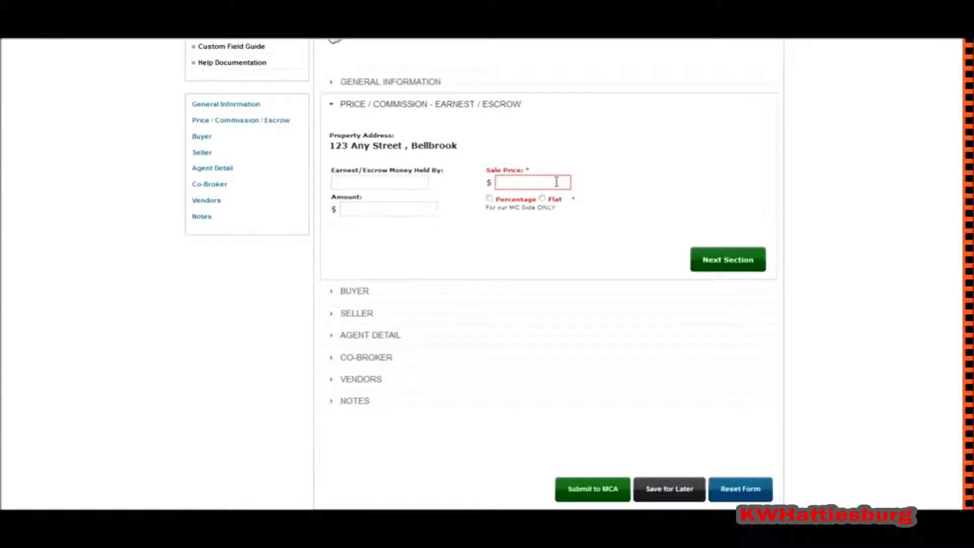
left_click(556, 182)
type("150000")
left_click(543, 200)
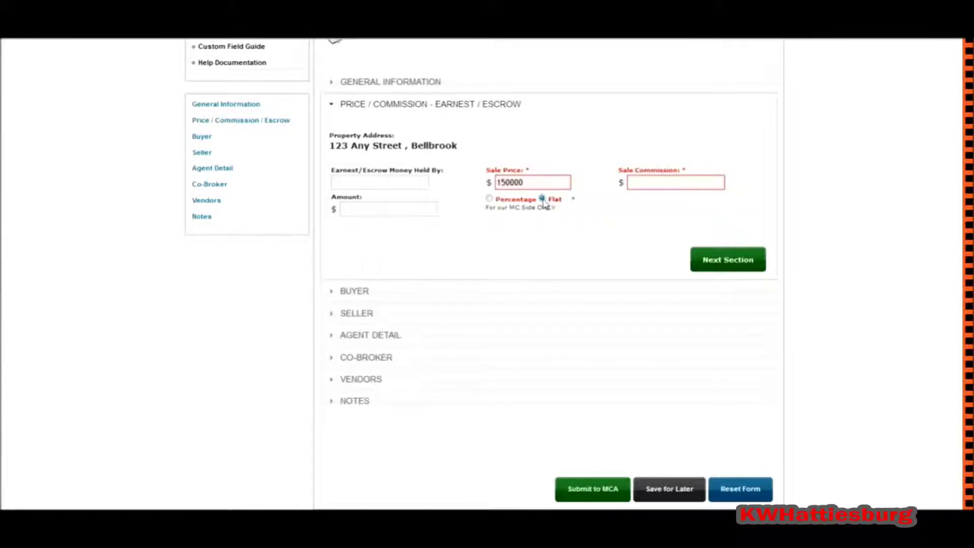
left_click(669, 184)
left_click(490, 199)
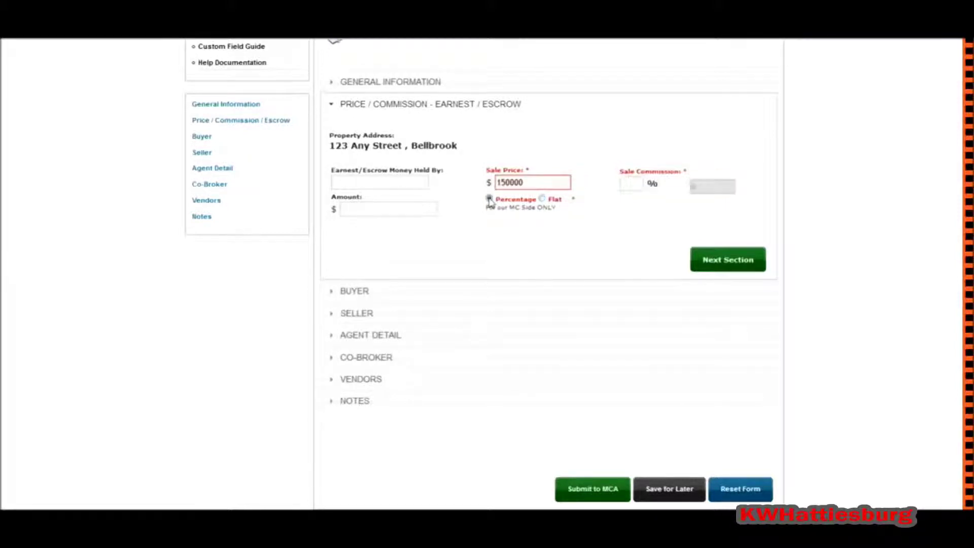
left_click(630, 182)
left_click(654, 177)
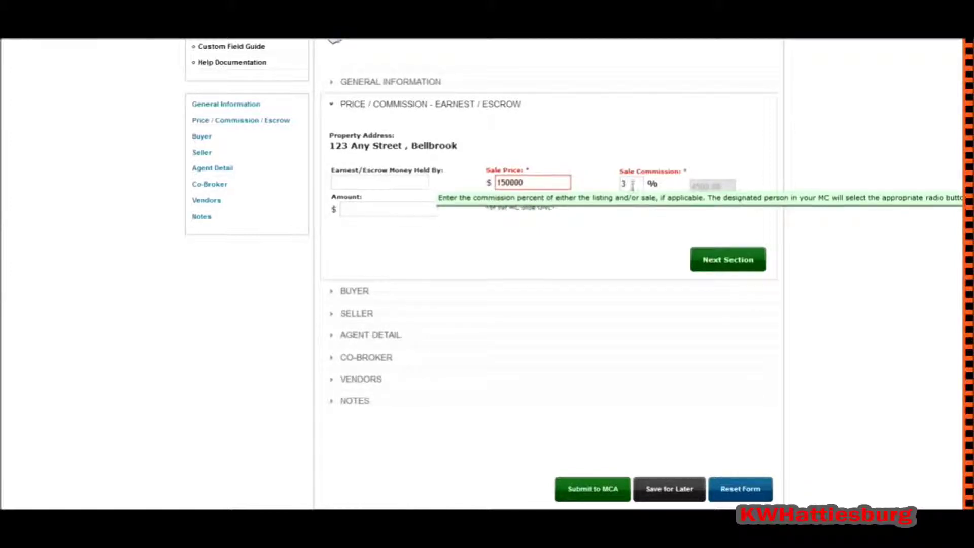
left_click(730, 267)
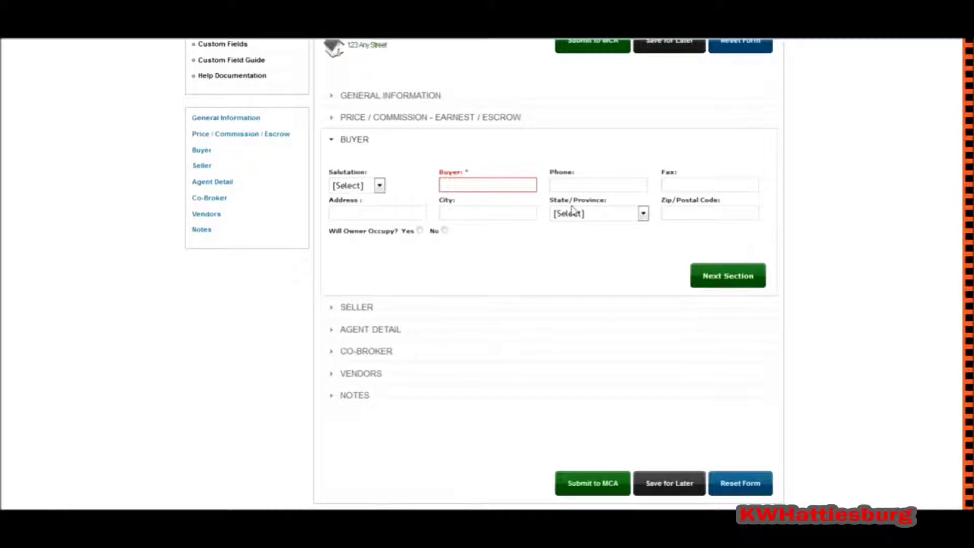
Enter the buyer's last name, then the seller's name in the seller section.
left_click(487, 184)
type("smith")
left_click(740, 282)
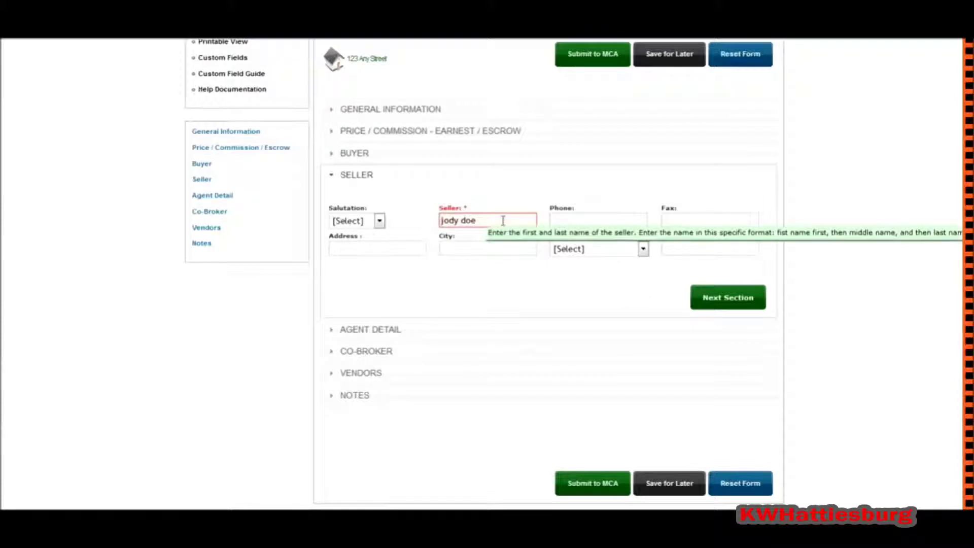
left_click_drag(476, 221, 378, 208)
Search the company directory by last name and add the first associate found as Agent B.
left_click(727, 299)
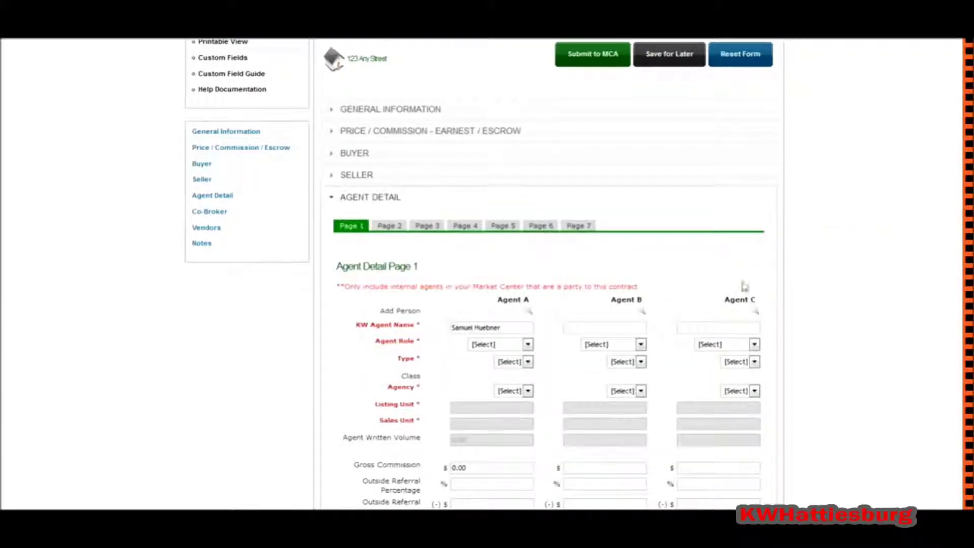
scroll(677, 264, "down", 2)
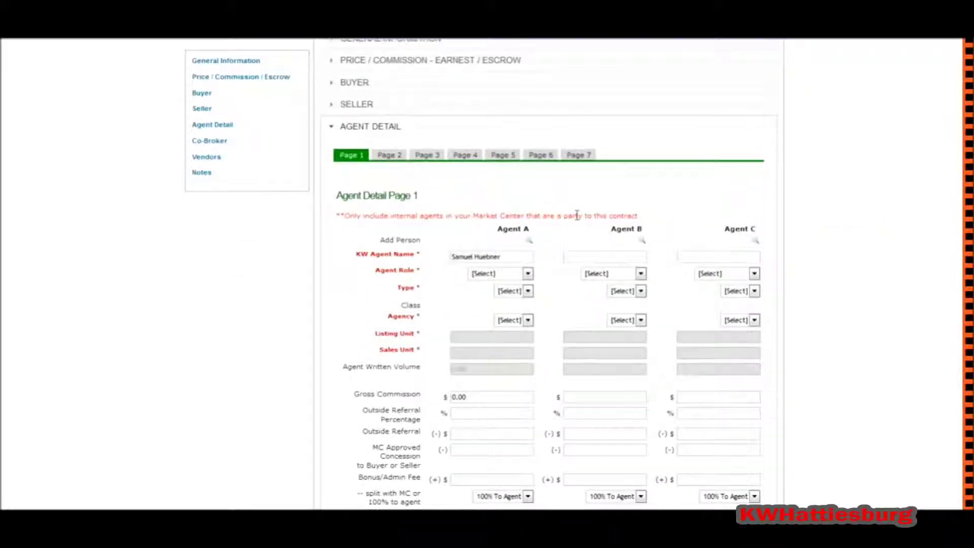
scroll(544, 219, "down", 2)
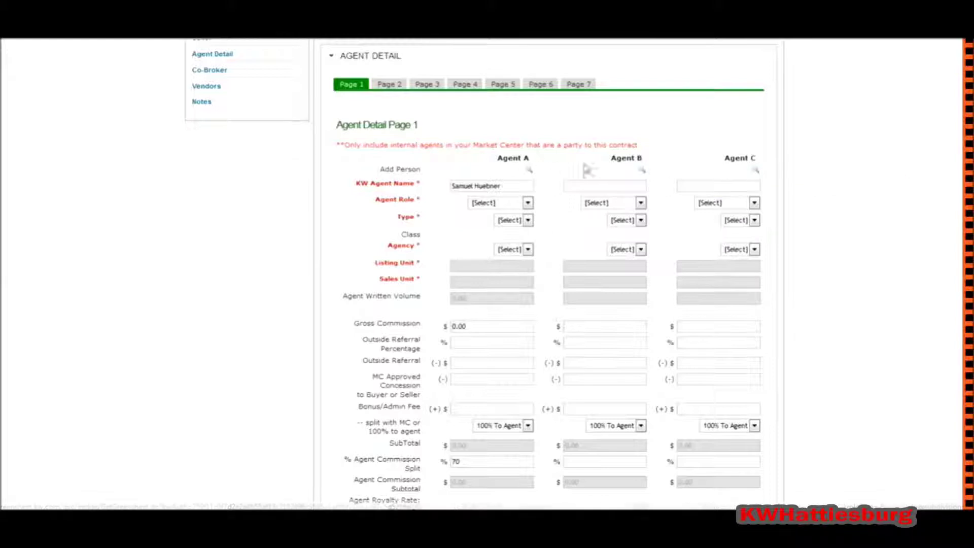
left_click(643, 171)
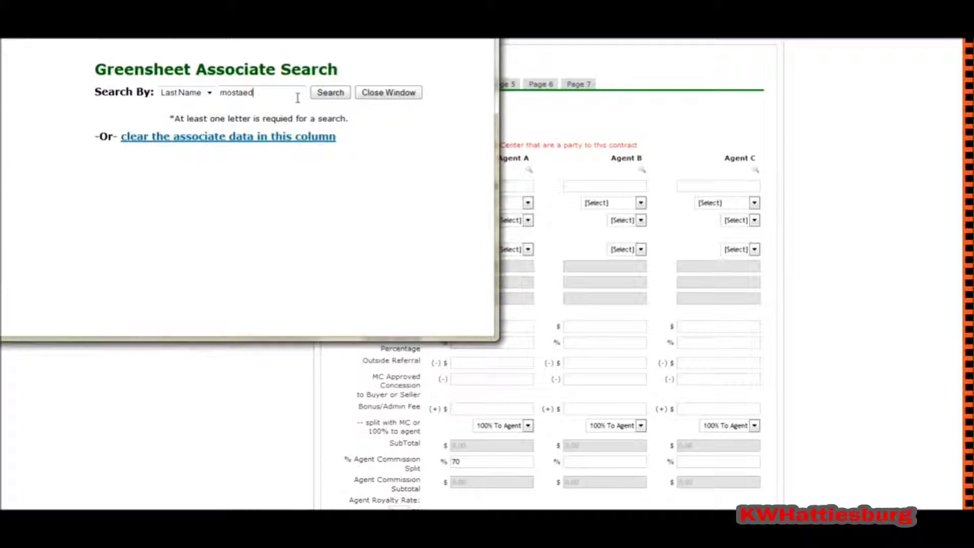
key("Return")
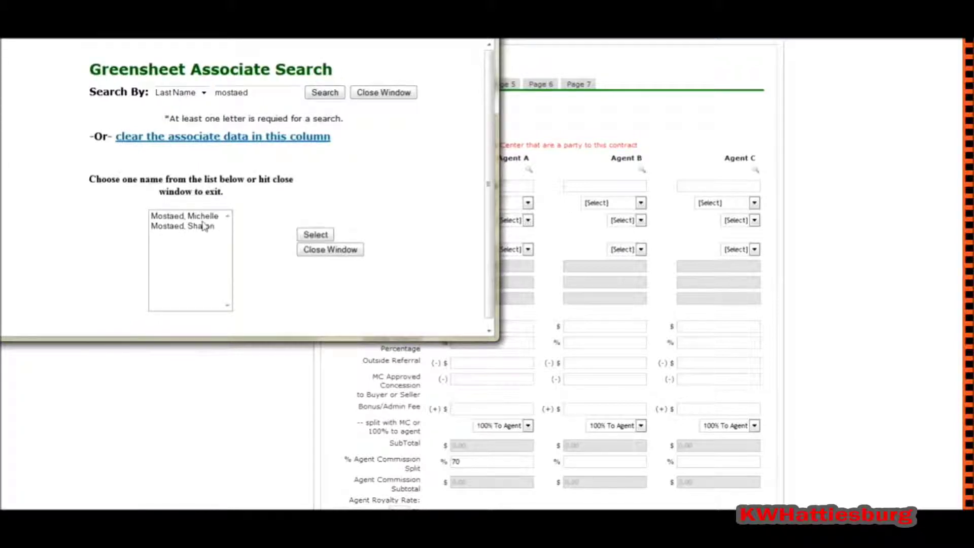
left_click(207, 218)
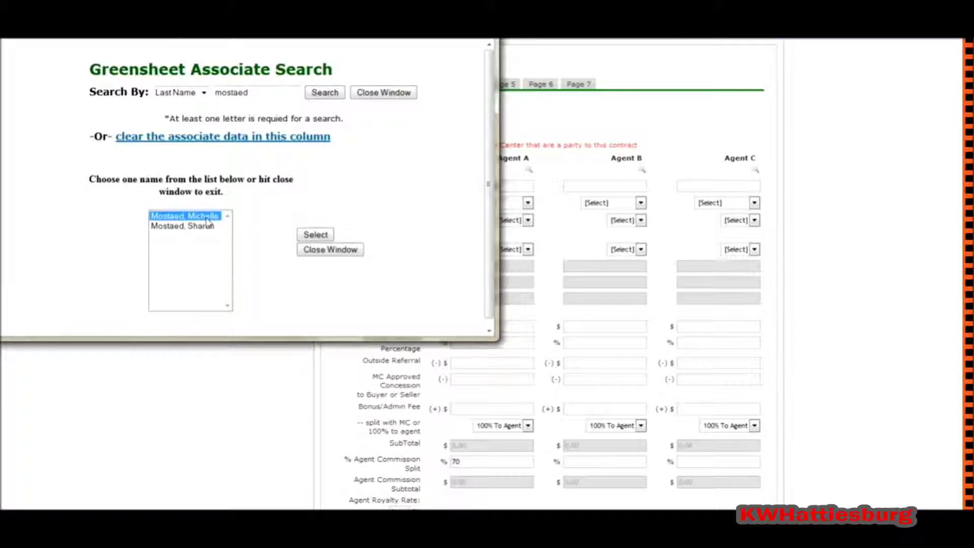
left_click(311, 235)
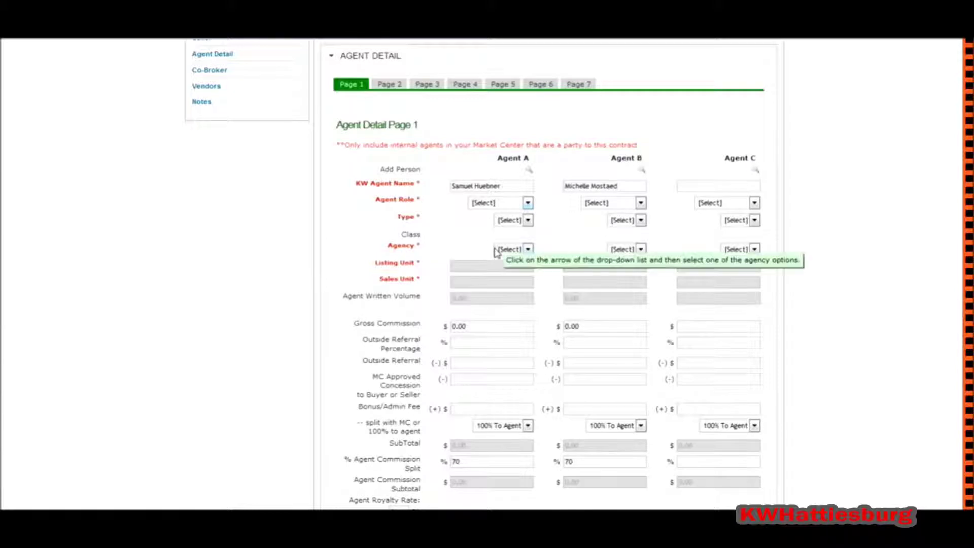
left_click(528, 203)
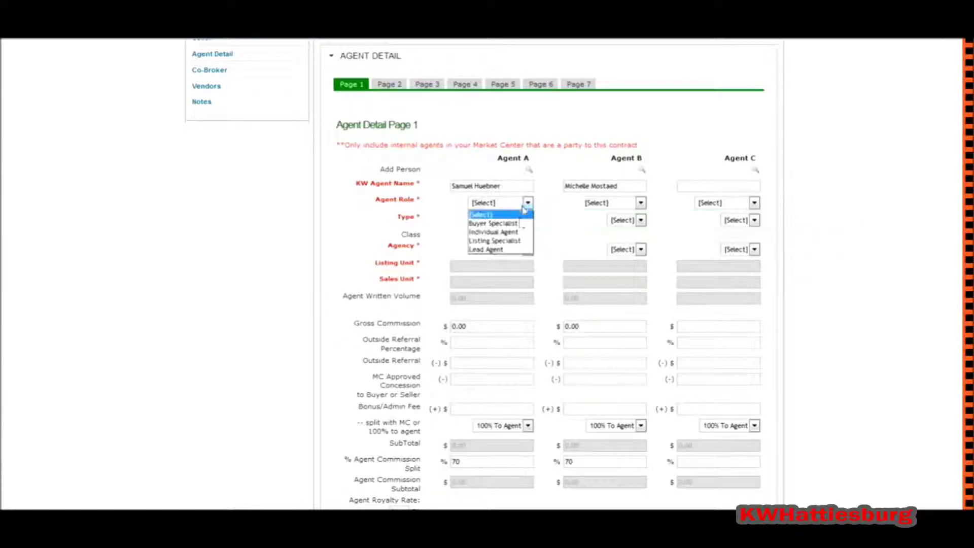
left_click(522, 249)
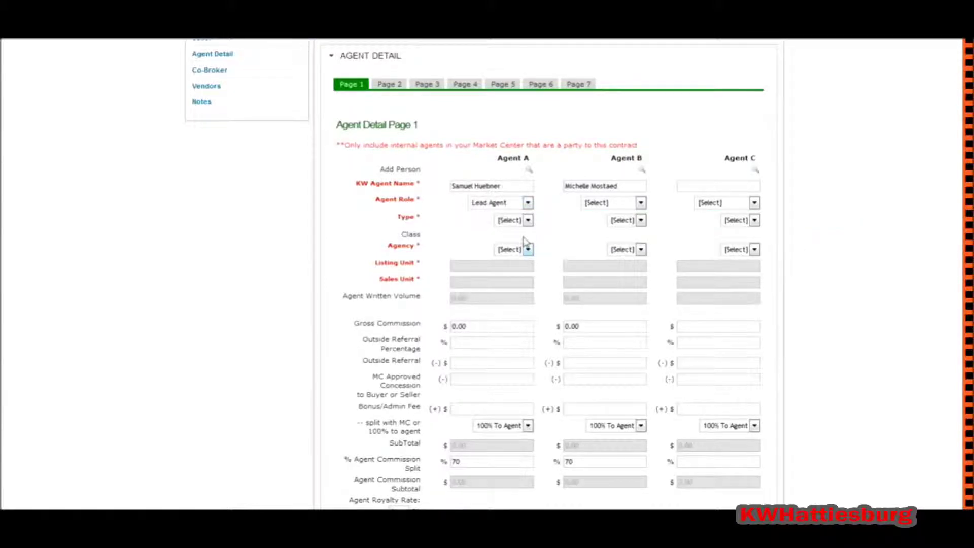
left_click(604, 206)
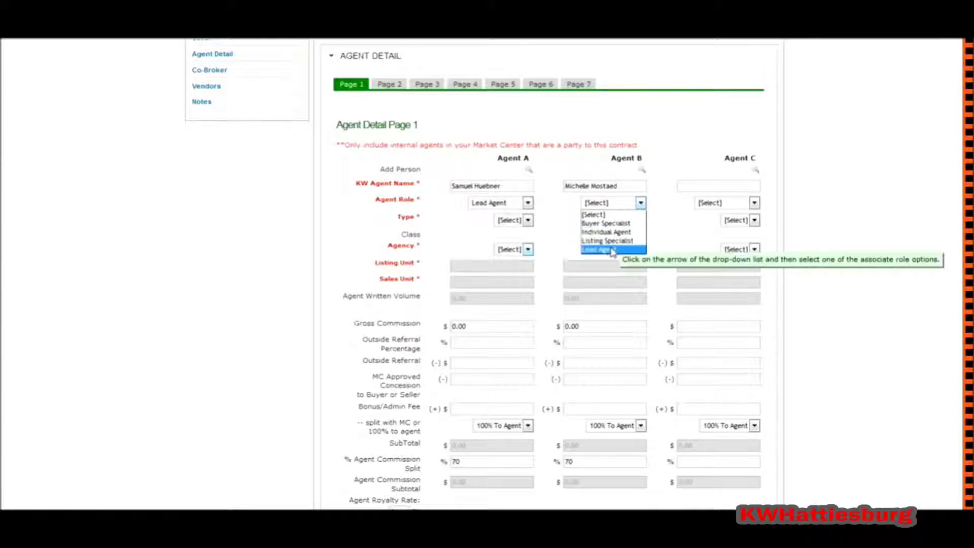
left_click(615, 250)
left_click(509, 220)
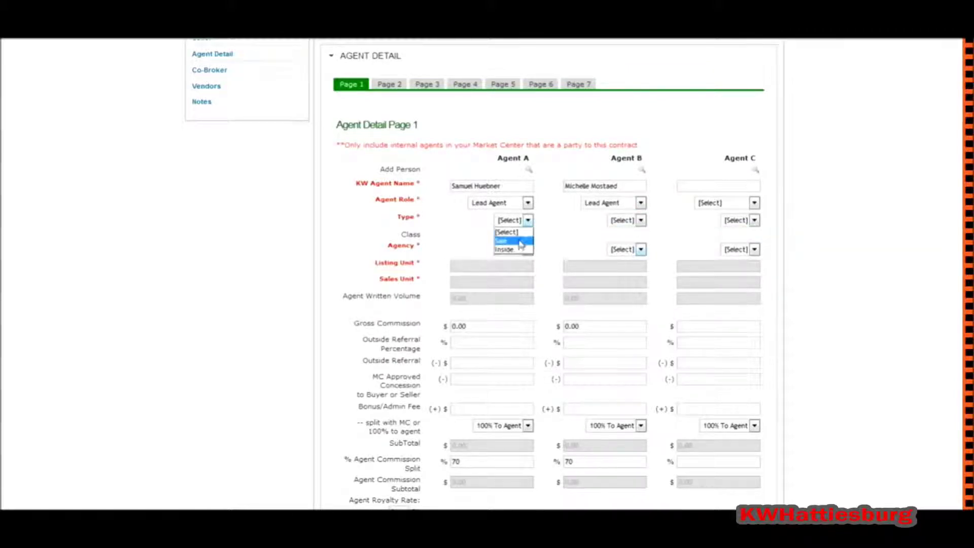
left_click(522, 236)
left_click(625, 220)
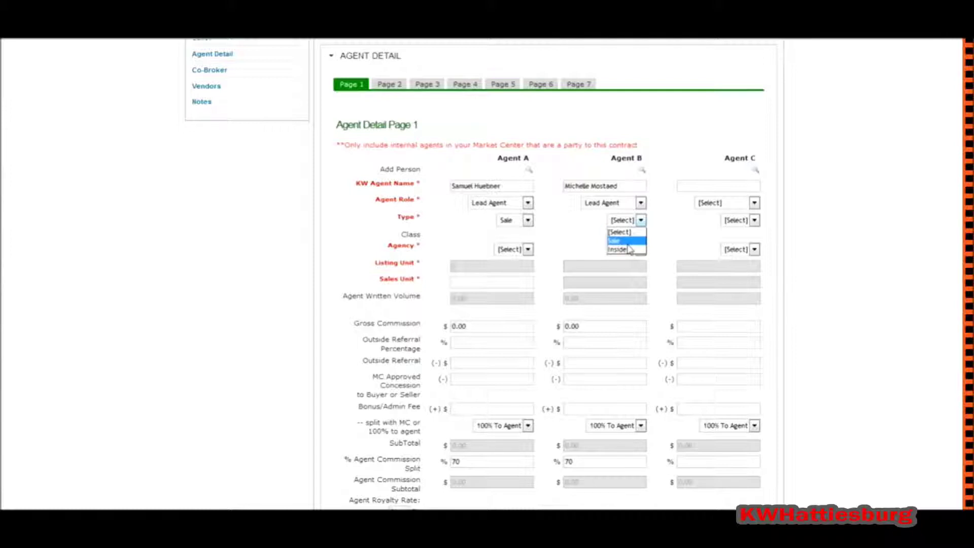
left_click(624, 241)
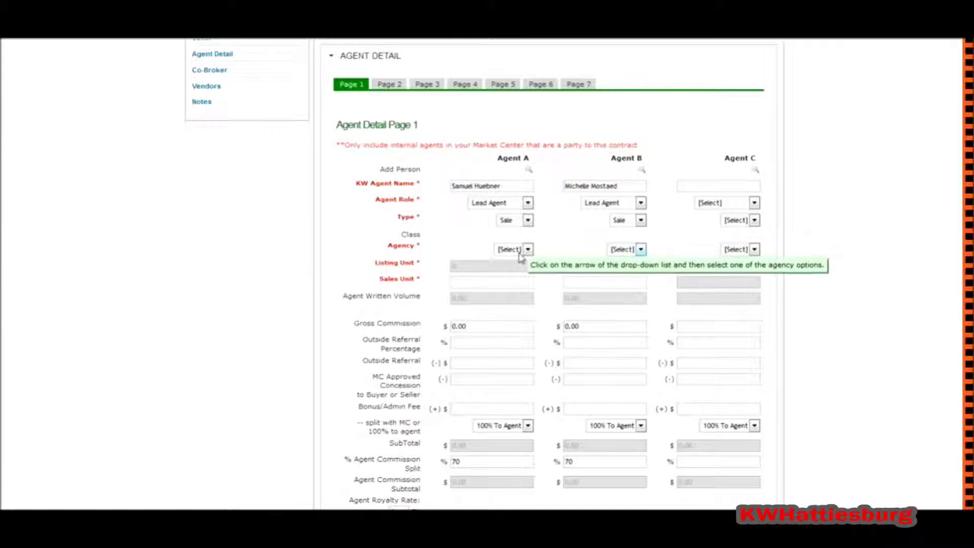
left_click(528, 222)
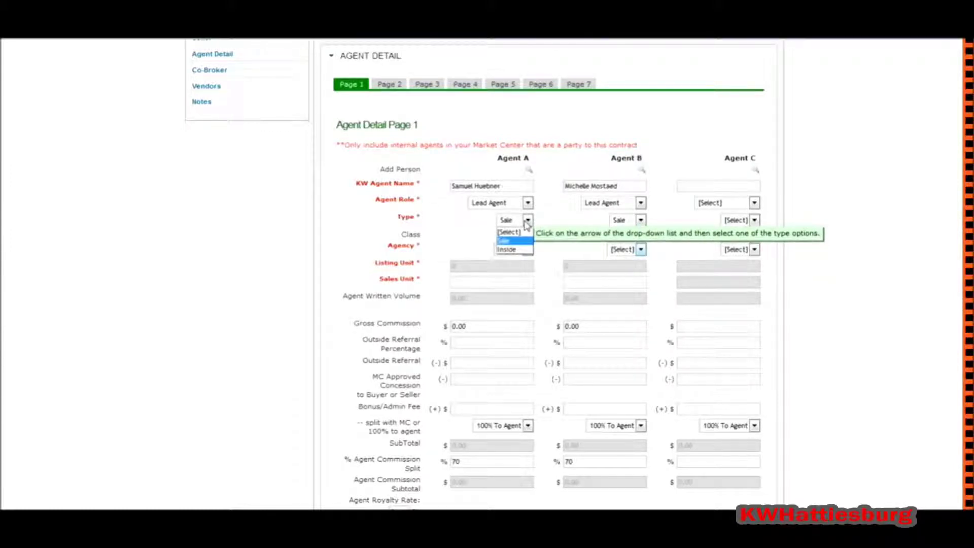
left_click(524, 250)
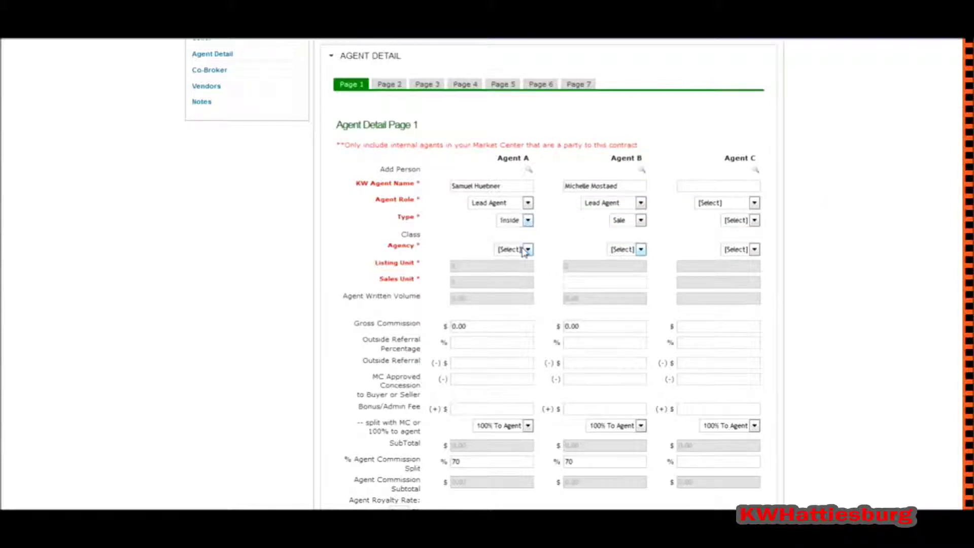
left_click(528, 220)
left_click(517, 241)
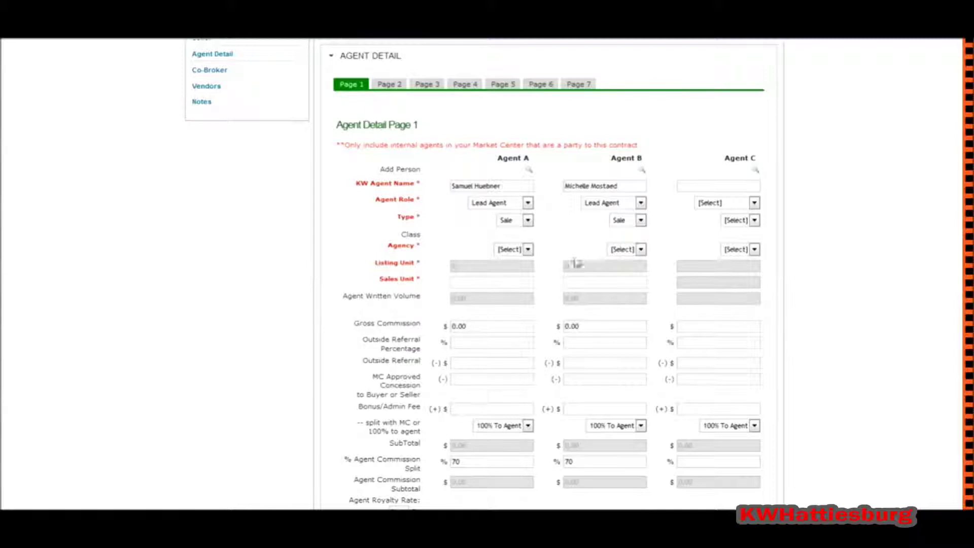
left_click(503, 283)
scroll(609, 239, "down", 2)
Give Agent A and Agent B each a .5 sales unit, recalculating 2250.00 gross commission.
left_click(395, 212)
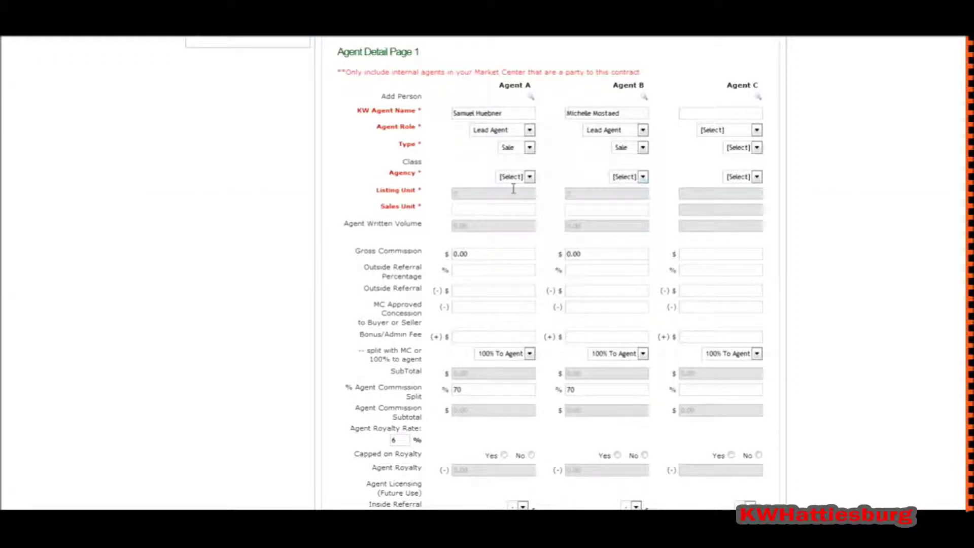
mouse_move(514, 189)
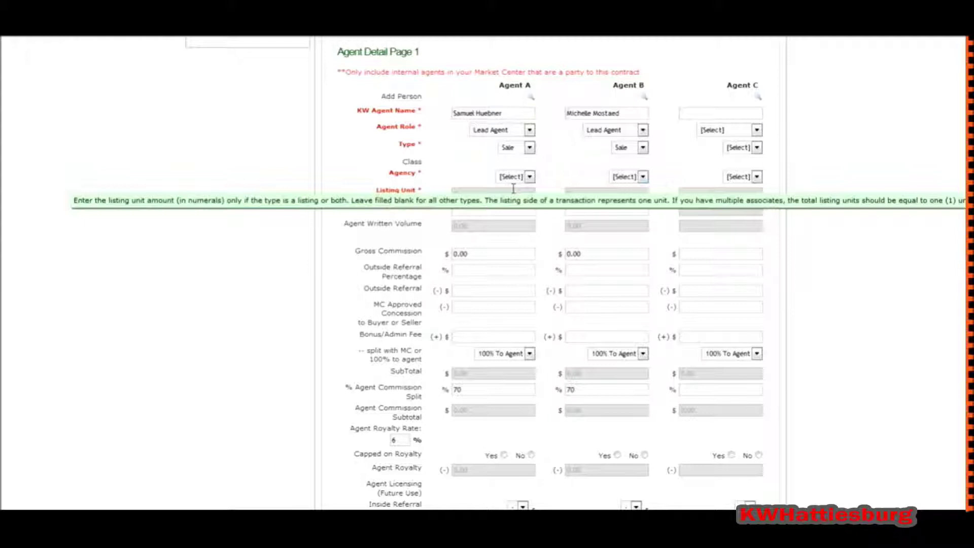
left_click(525, 223)
type(".5")
left_click(596, 210)
type(".")
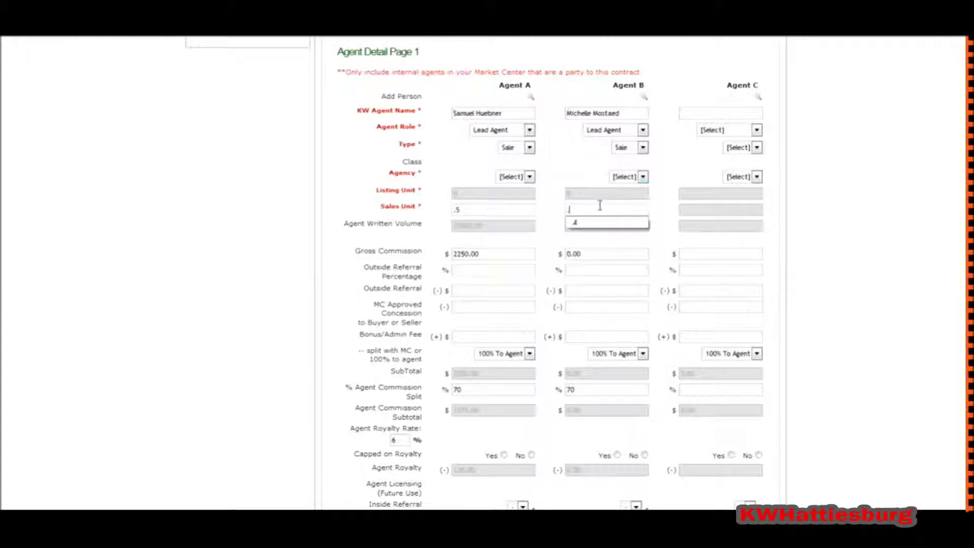
type("5")
left_click(573, 177)
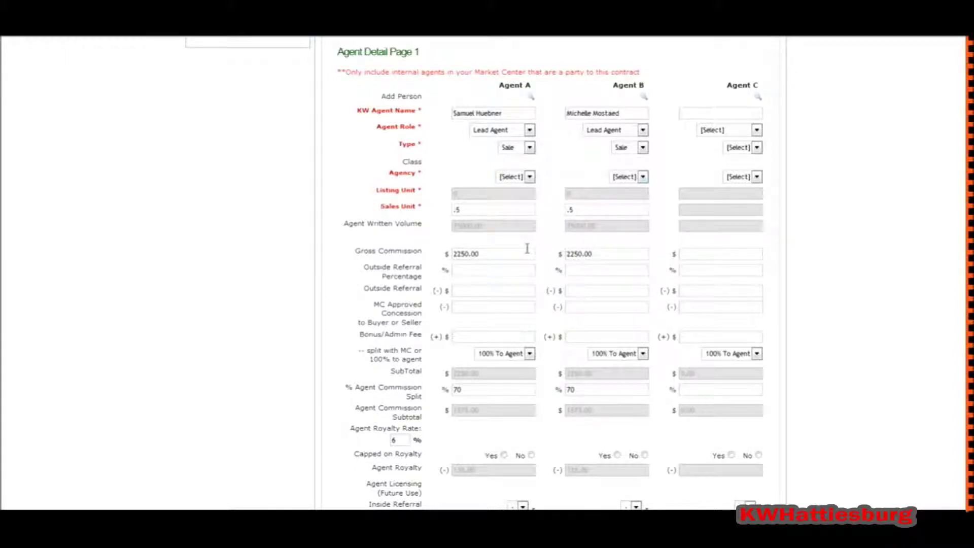
After checking Agent B's gross commission, set both Agent A's and Agent B's agency to Buyer.
left_click(597, 254)
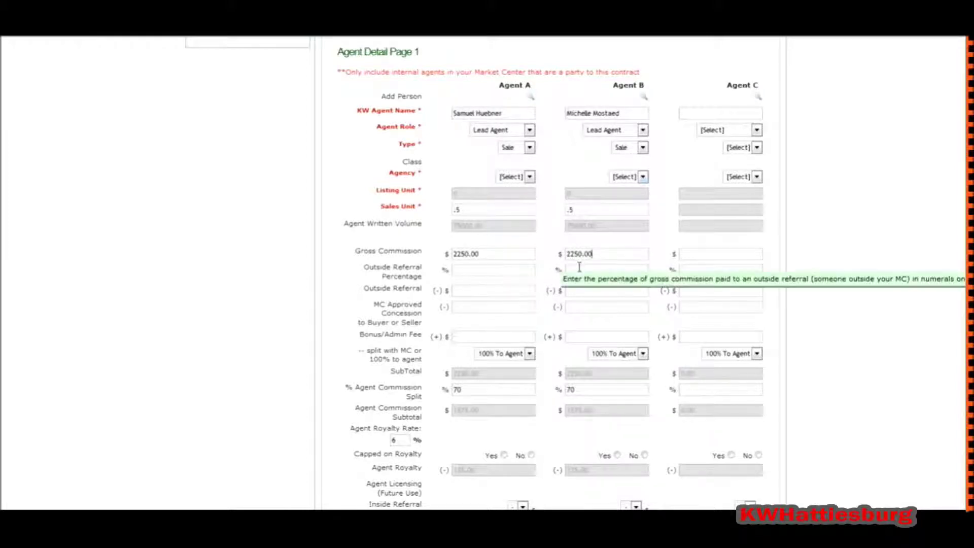
left_click(515, 180)
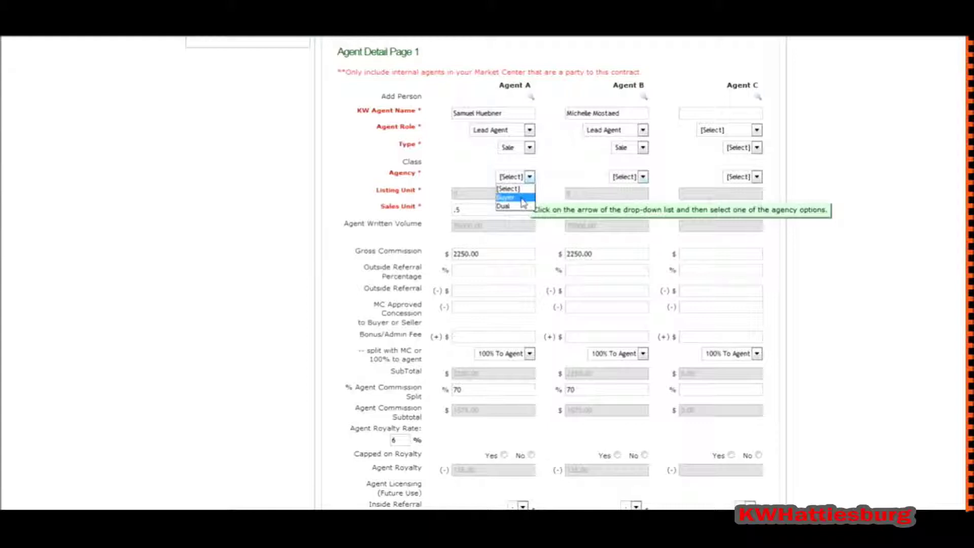
left_click(507, 198)
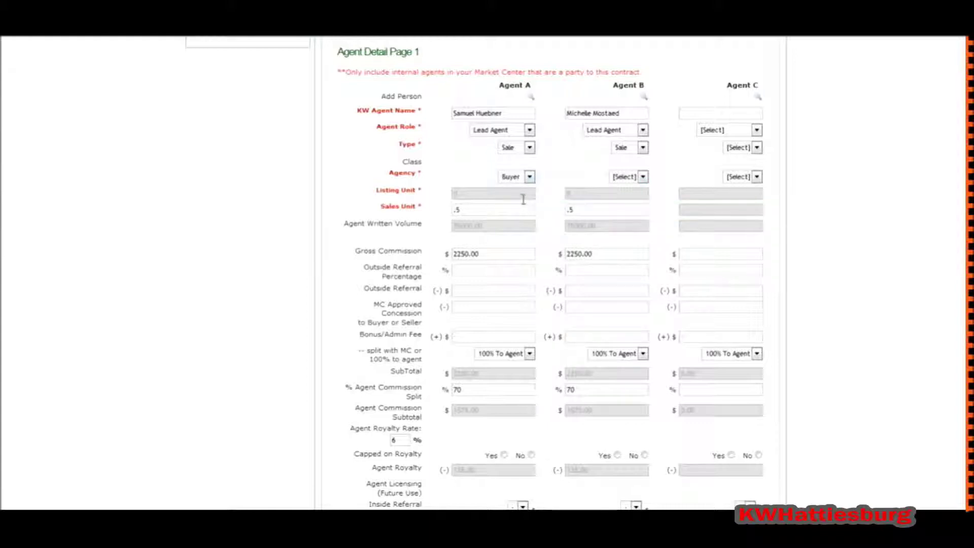
left_click(631, 180)
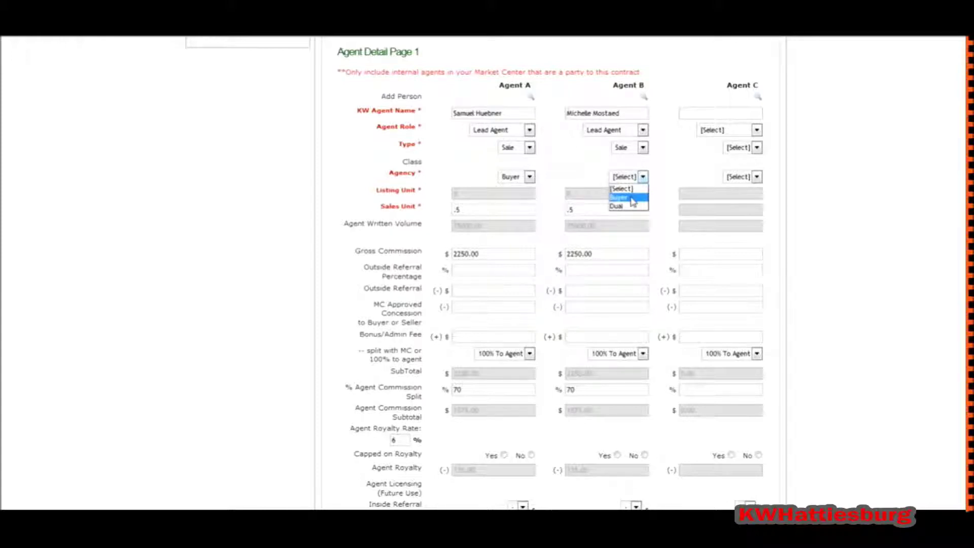
left_click(632, 198)
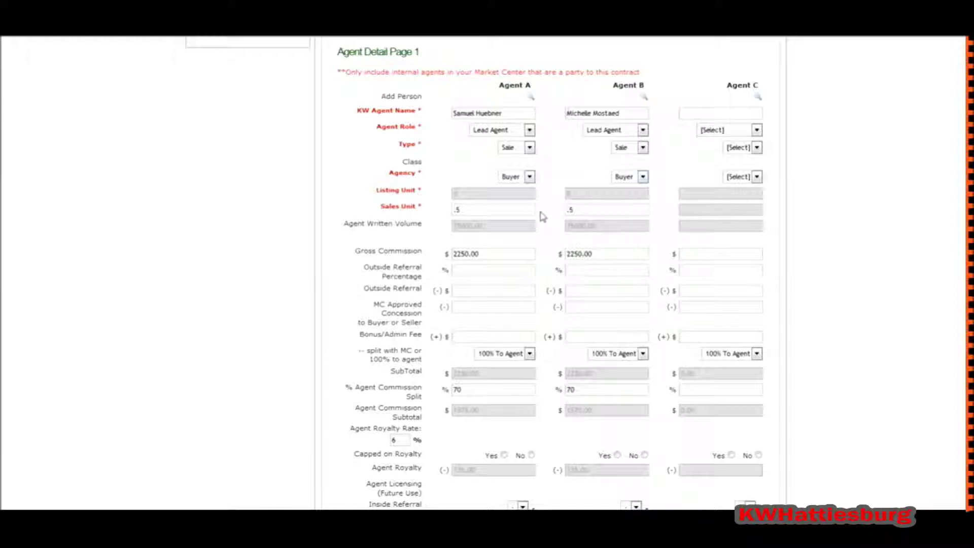
Expand General Information to review its details, then collapse it again.
scroll(558, 219, "down", 3)
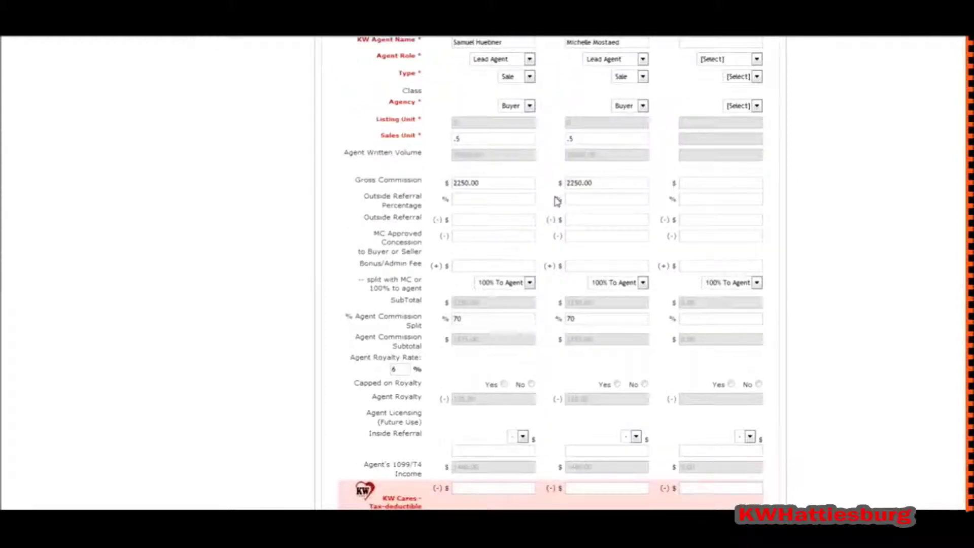
scroll(558, 198, "up", 3)
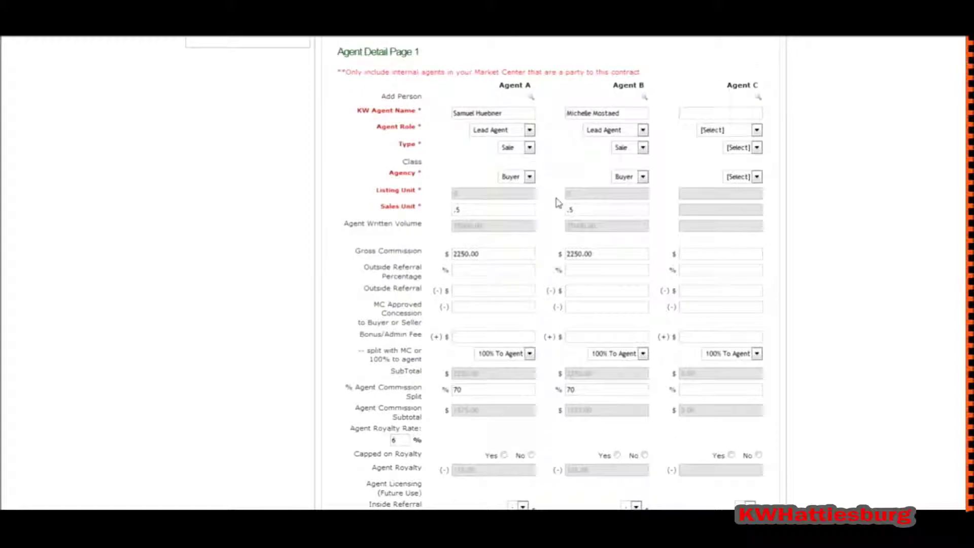
scroll(497, 208, "up", 10)
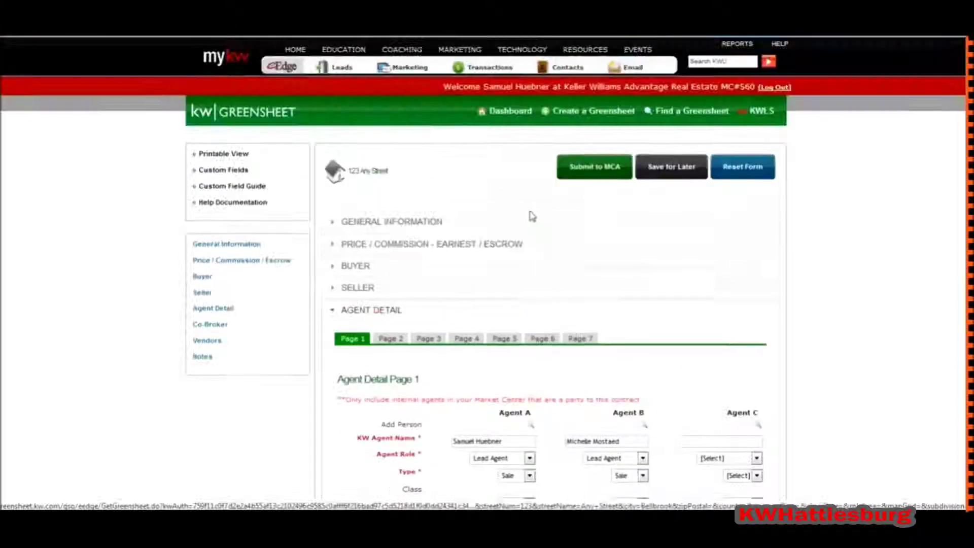
left_click(500, 226)
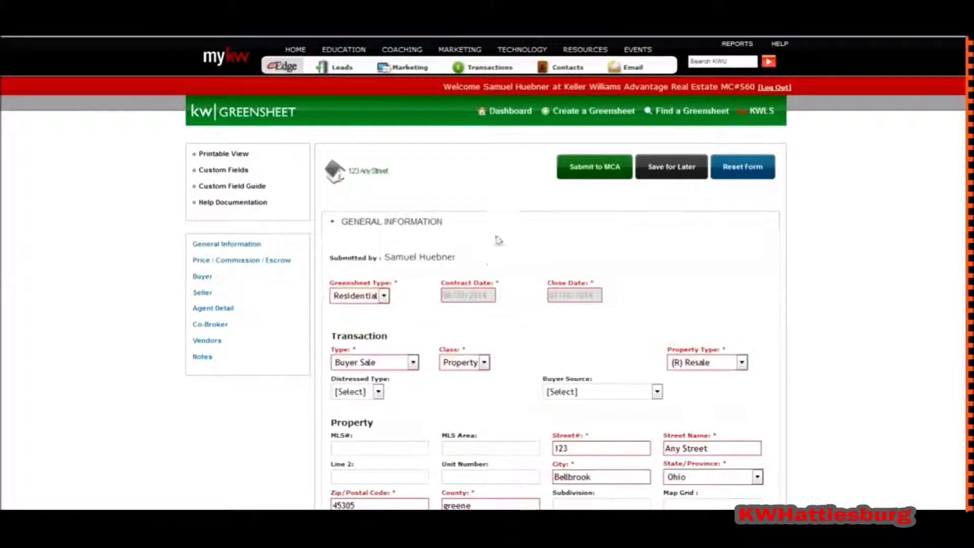
scroll(433, 298, "down", 3)
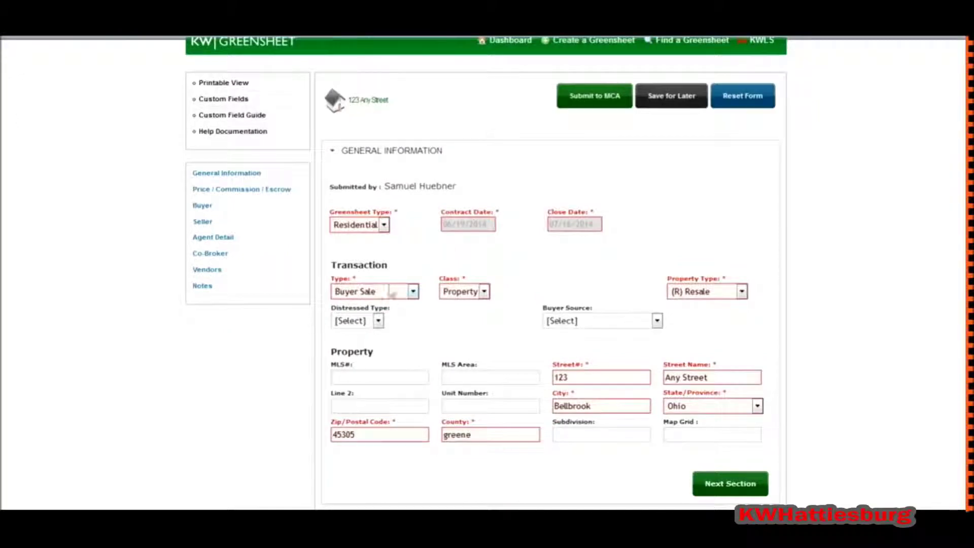
left_click(421, 153)
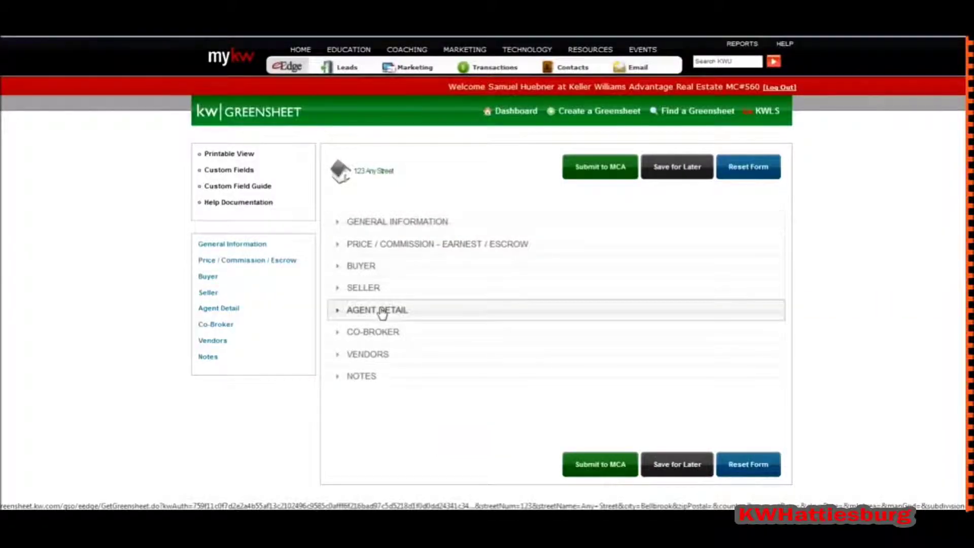
Enter a 15% outside referral for Agent A, yielding 337.50, and dismiss the Outside Referrals reminder.
left_click(381, 311)
scroll(443, 296, "down", 10)
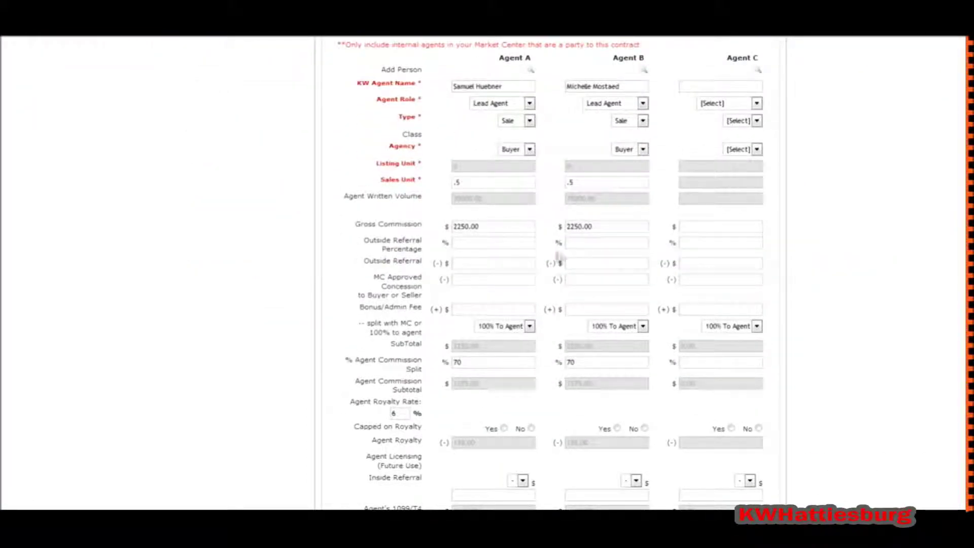
left_click(511, 245)
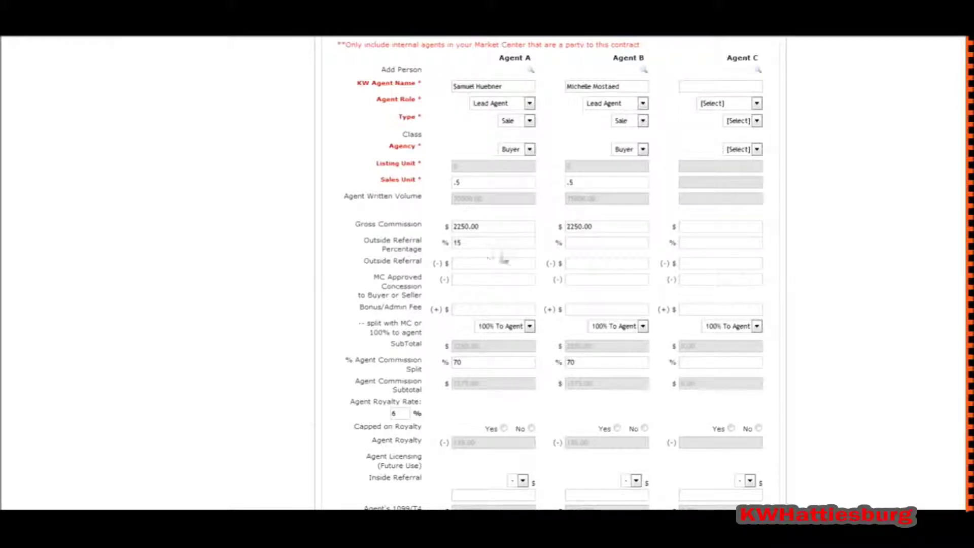
left_click(479, 263)
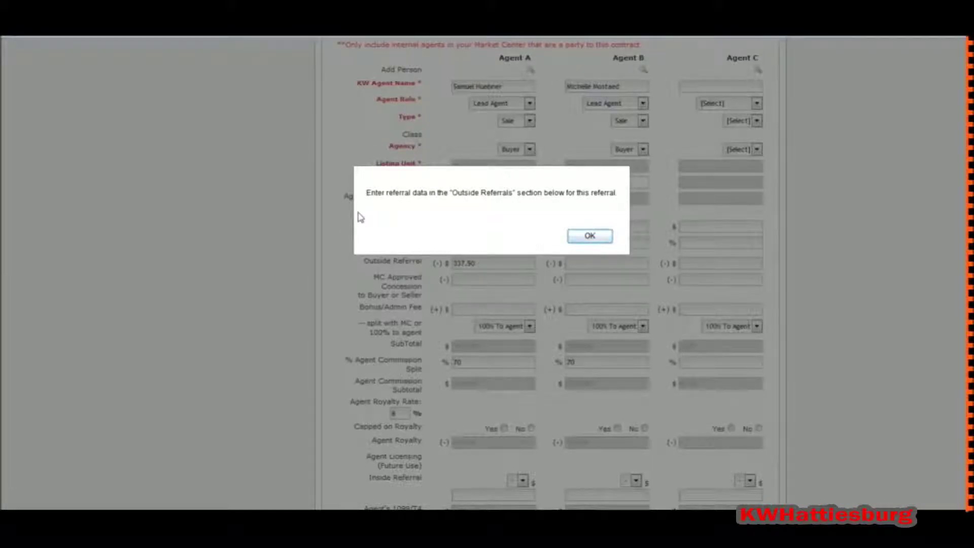
left_click(599, 240)
scroll(533, 239, "down", 2)
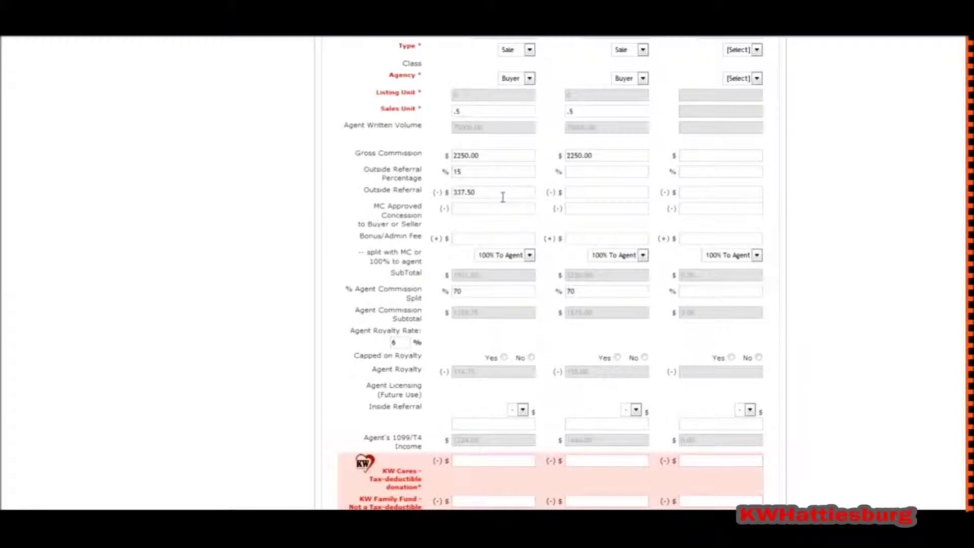
mouse_move(465, 170)
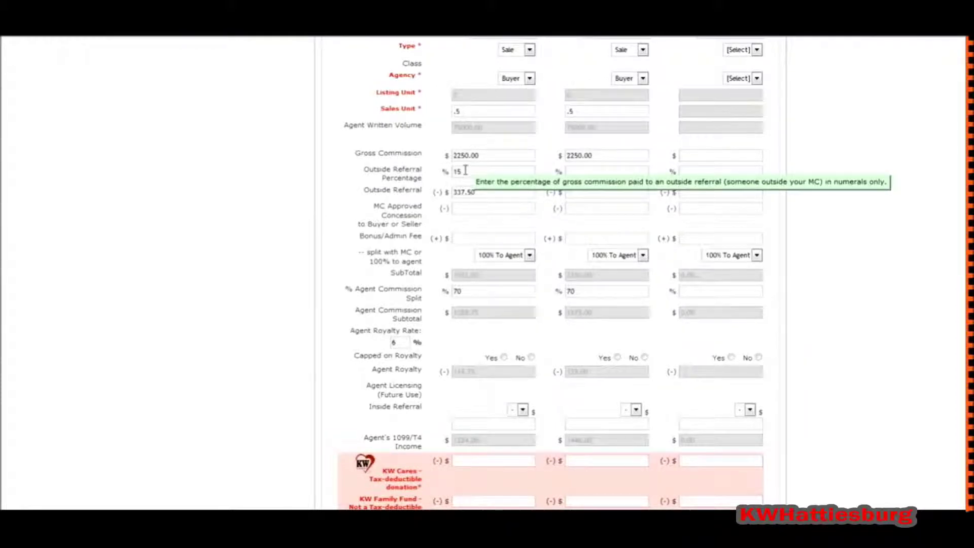
scroll(517, 198, "down", 3)
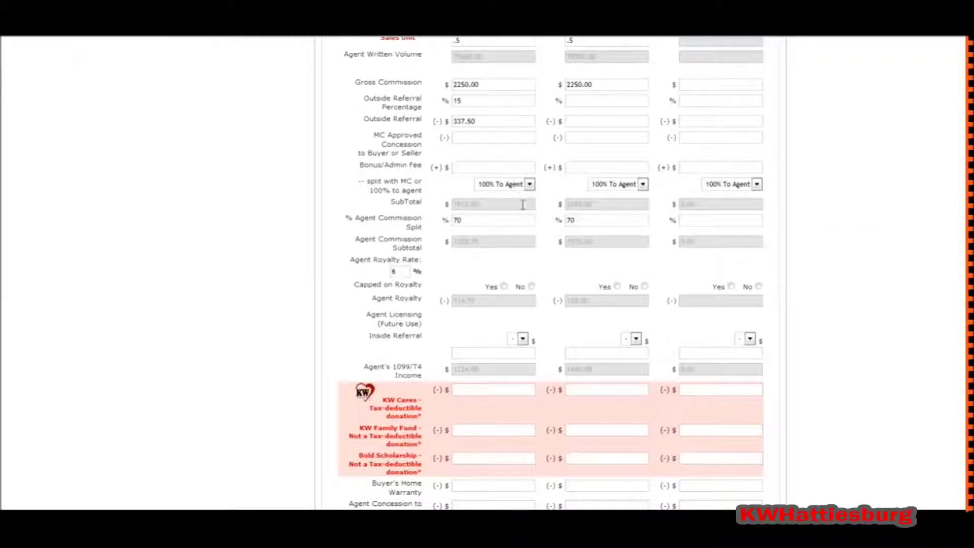
left_click(529, 186)
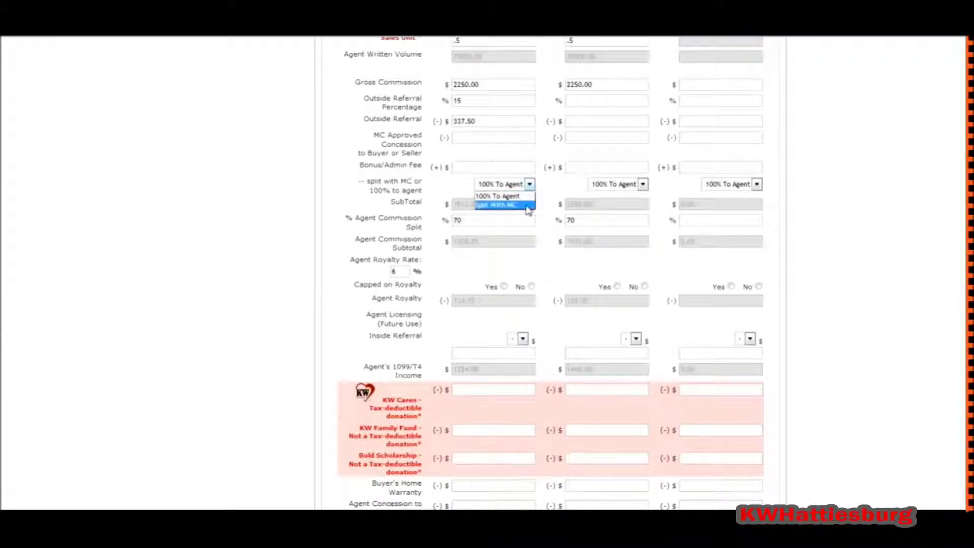
left_click(525, 204)
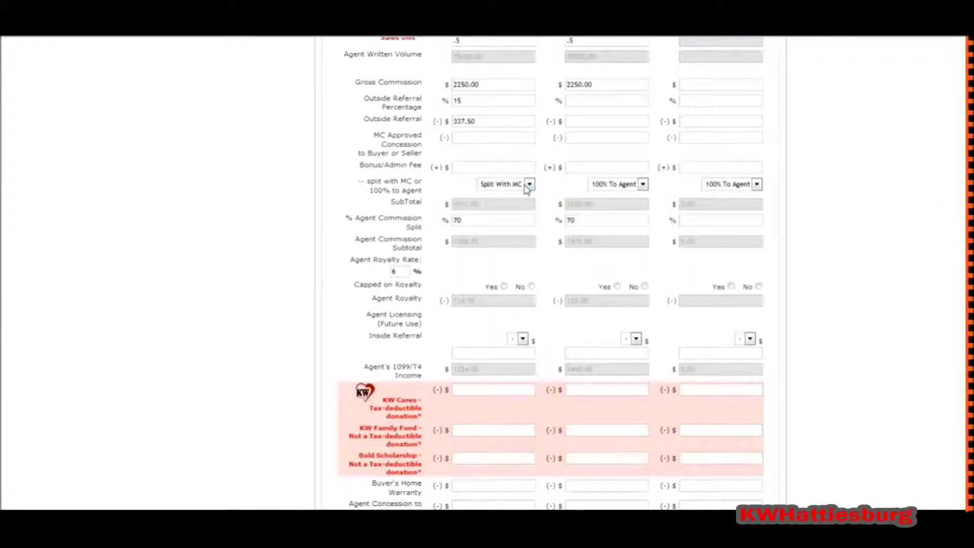
left_click(527, 184)
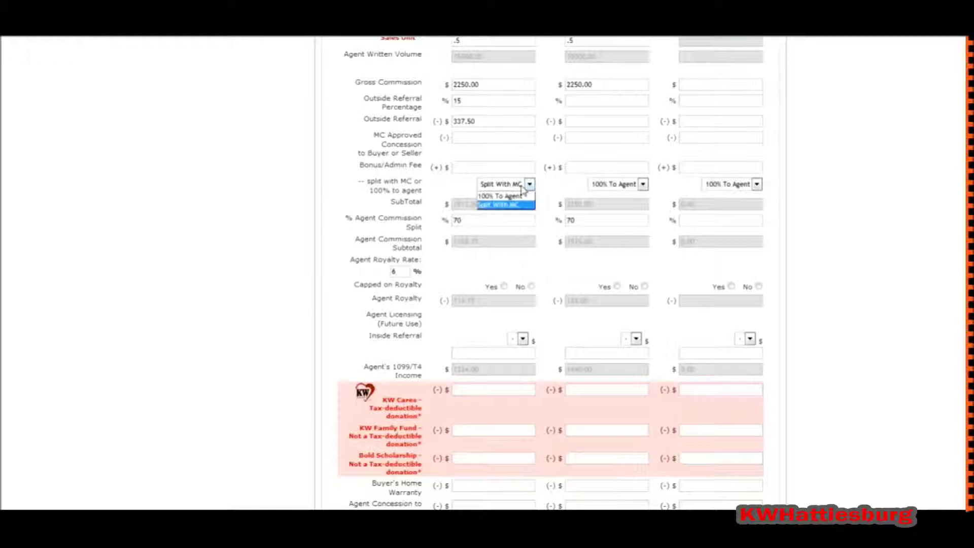
left_click(527, 197)
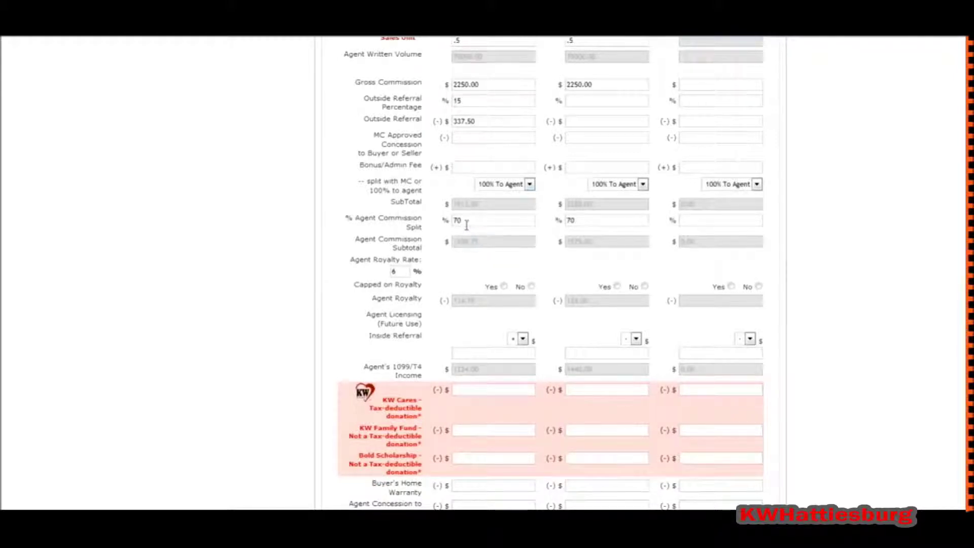
Change Agent B's commission split from 70 to 100% and mark Agent B as capped on royalty.
left_click_drag(588, 222, 558, 220)
type("100")
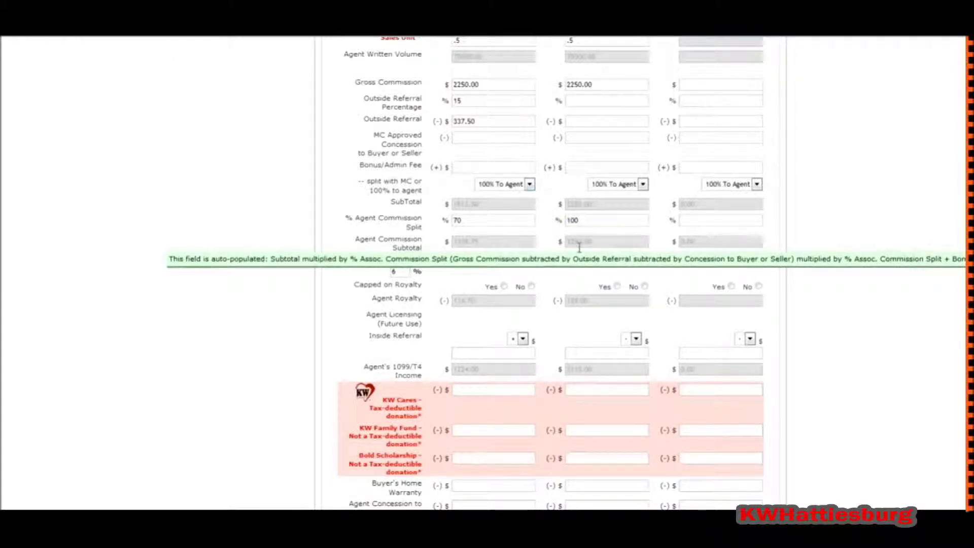
mouse_move(573, 241)
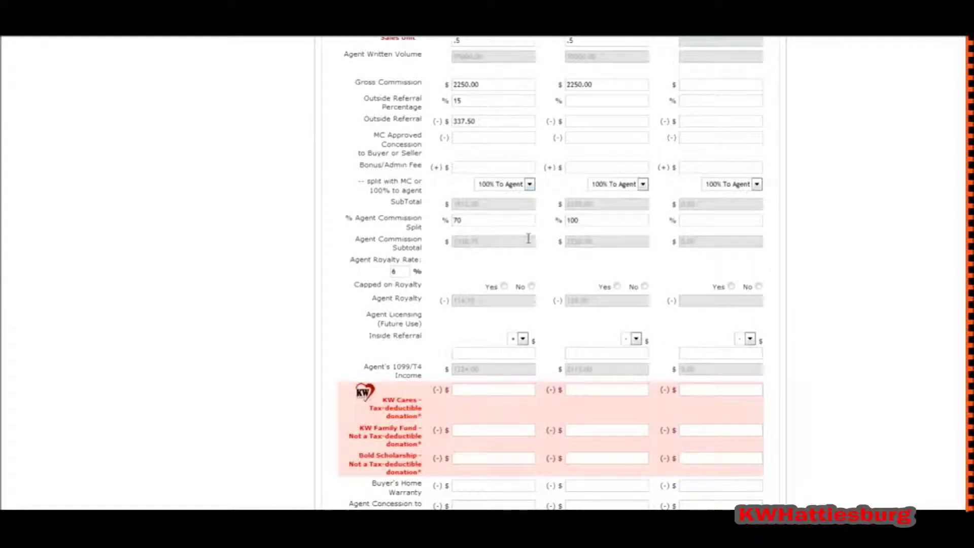
scroll(568, 245, "down", 1)
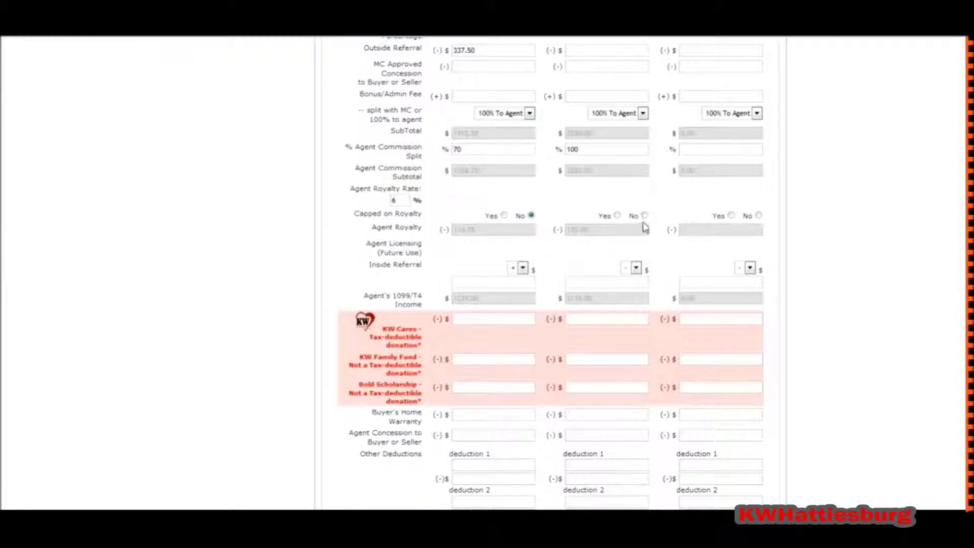
left_click(617, 216)
scroll(563, 259, "down", 1)
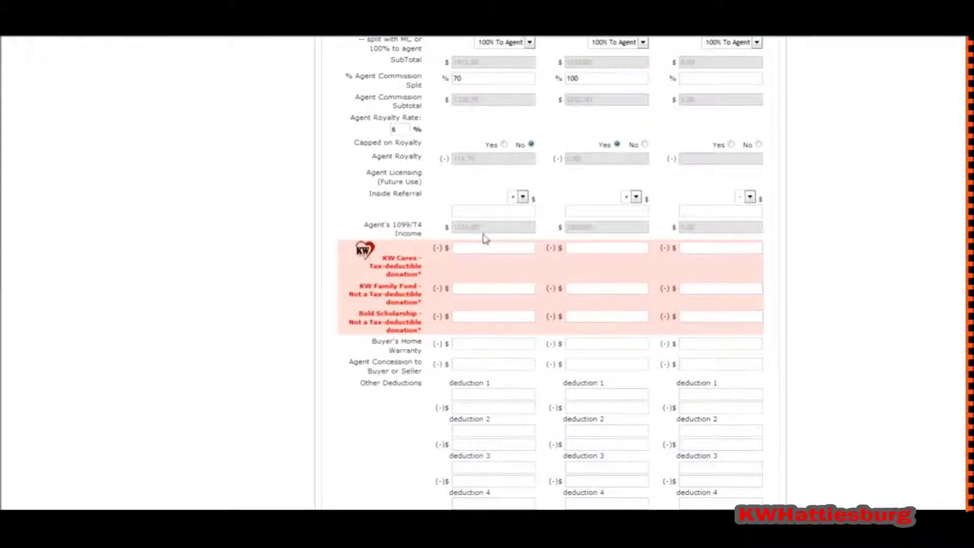
mouse_move(484, 233)
Enter a KW Cares donation of 5 for each agent.
left_click(529, 247)
type("5")
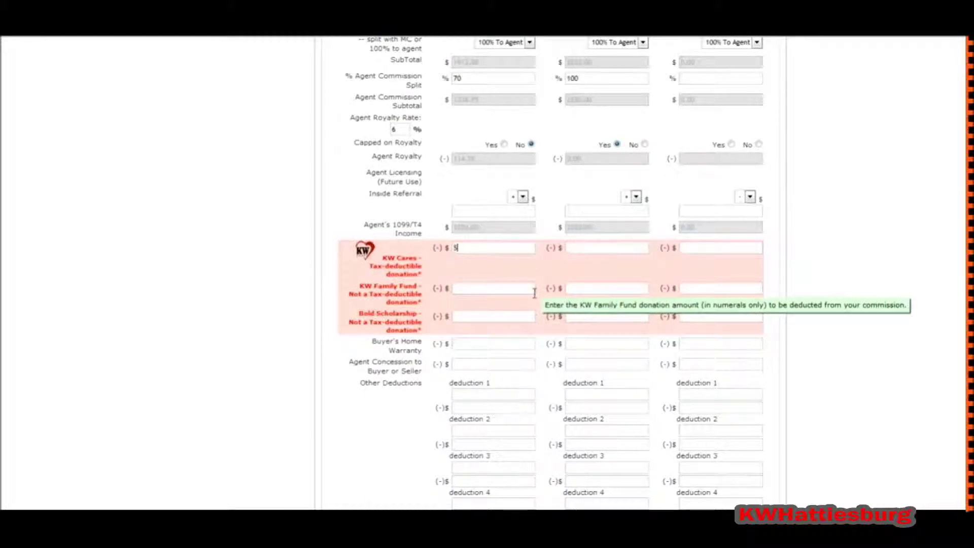
type("5")
left_click(511, 287)
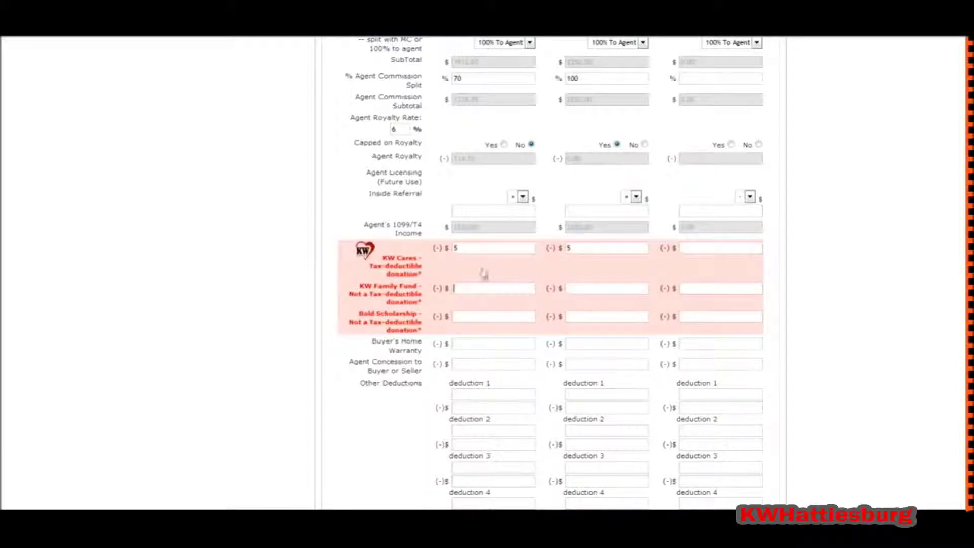
Set KW Family Fund and Bold Scholarship to 0 for both agents.
mouse_move(464, 251)
type("0")
left_click(502, 316)
type("0")
left_click(598, 288)
type("0")
left_click(598, 316)
type("0")
scroll(550, 304, "down", 3)
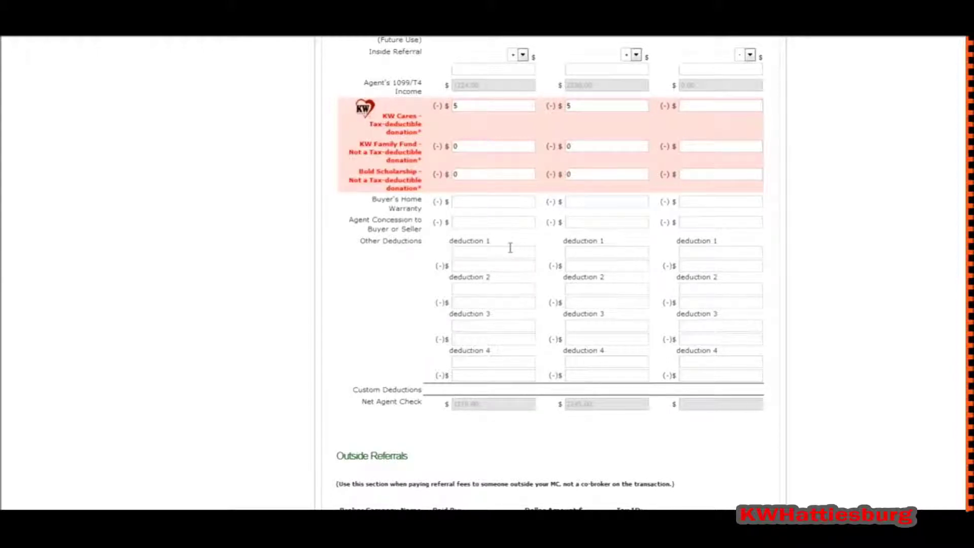
Scroll through Outside Referrals, leaving the referral company's Tax ID and other fields empty.
scroll(556, 255, "down", 2)
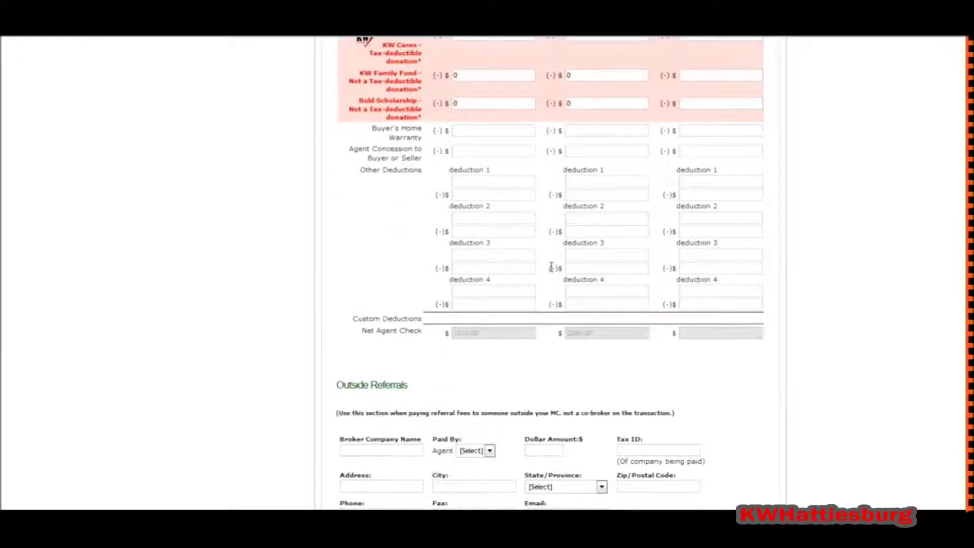
scroll(553, 267, "down", 2)
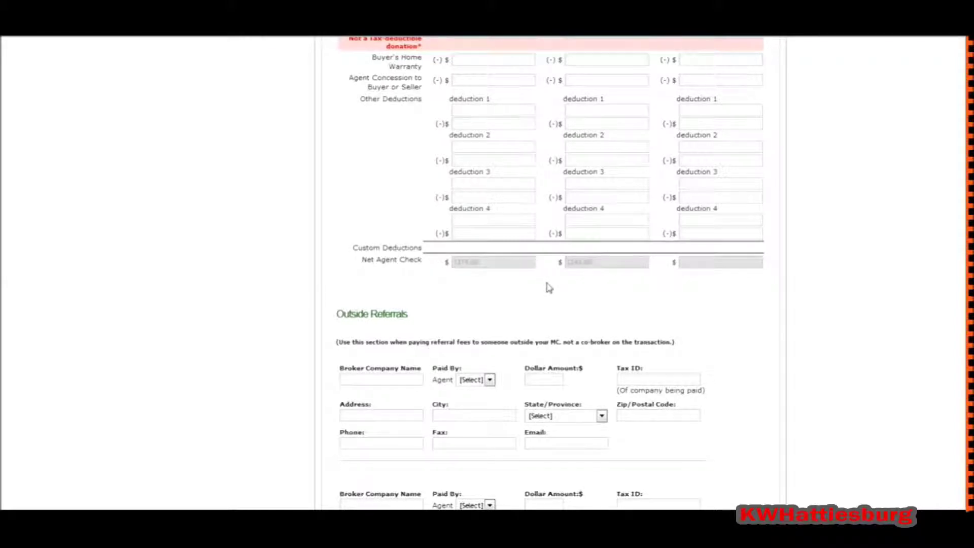
scroll(555, 277, "down", 2)
scroll(555, 277, "down", 2)
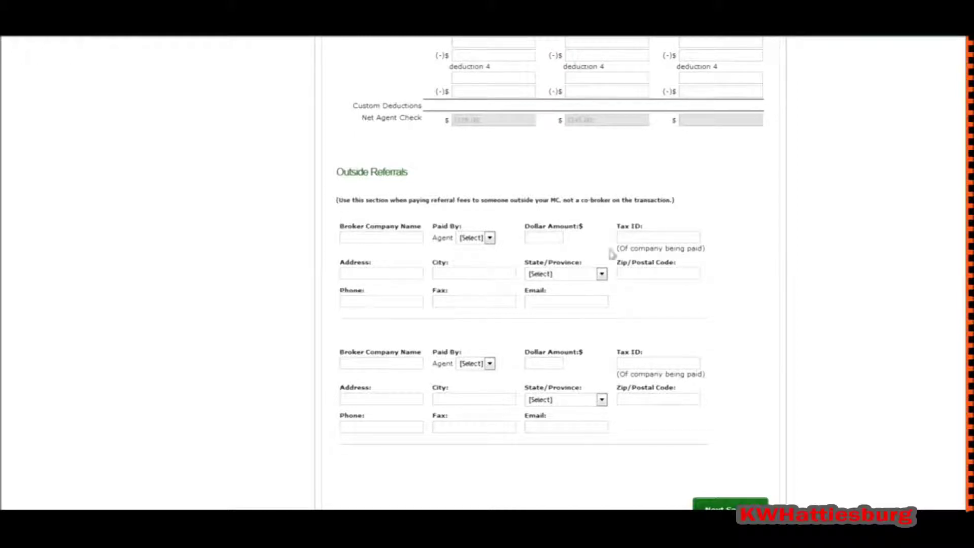
left_click(632, 235)
left_click(638, 237)
scroll(713, 304, "down", 2)
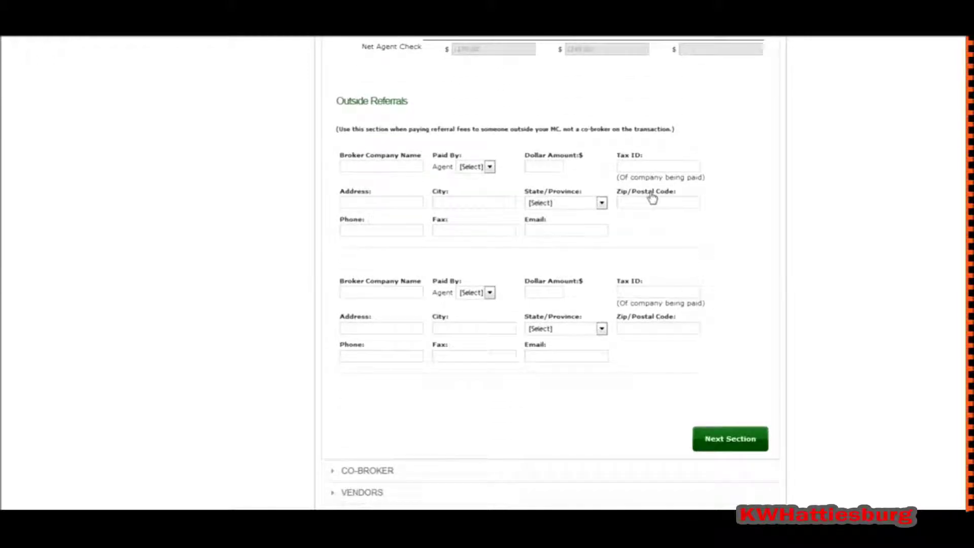
scroll(735, 298, "down", 2)
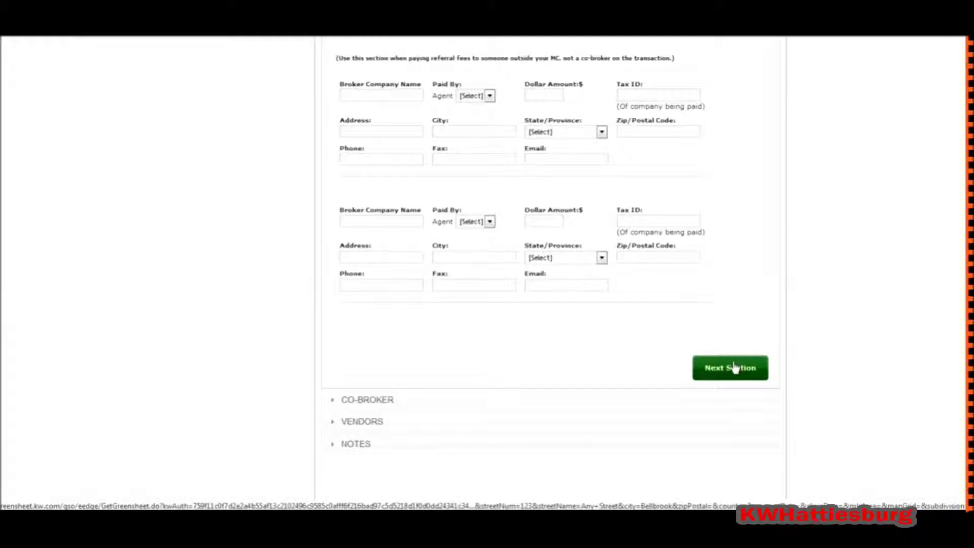
Open Co-Broker, enter the co-op agent's name, and answer the KW fit question with 'VERY good'.
left_click(735, 365)
scroll(687, 274, "up", 3)
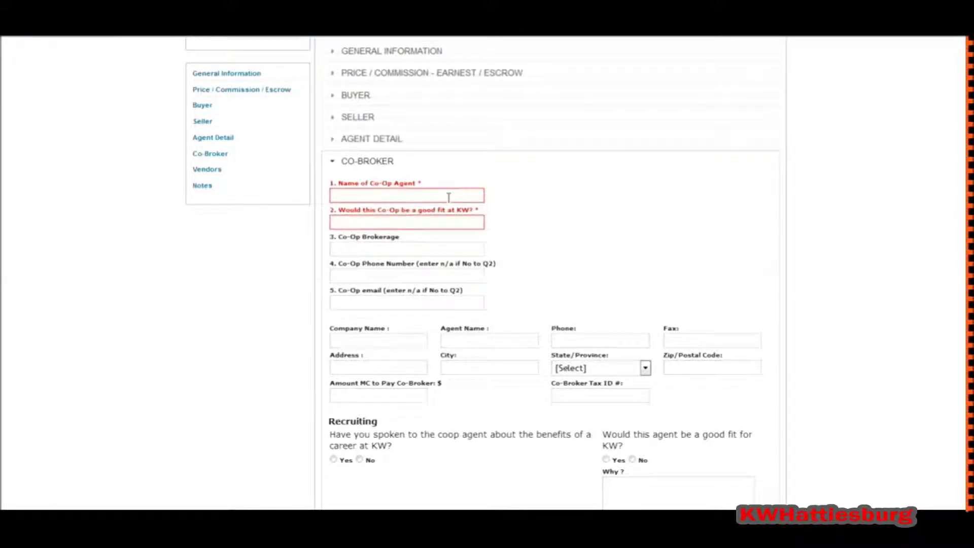
type("Jake Smith")
type("VERY")
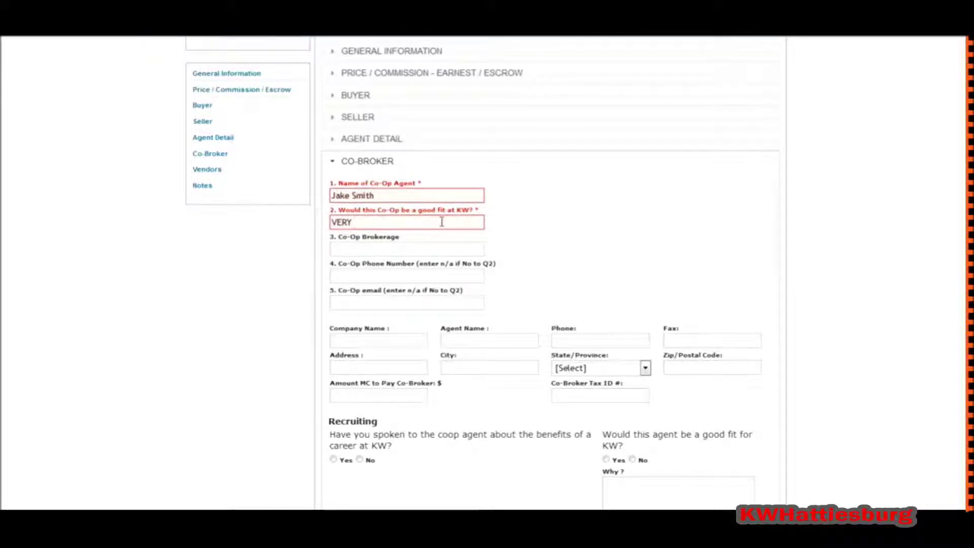
type(" good")
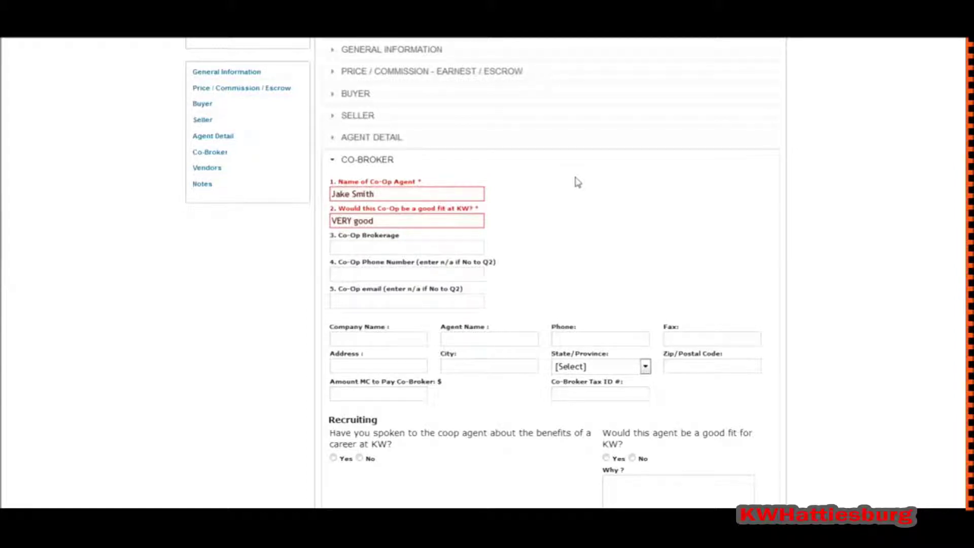
scroll(577, 183, "down", 5)
Move past Co-Broker and the empty Vendors section to the Notes section.
left_click(722, 338)
scroll(683, 318, "up", 2)
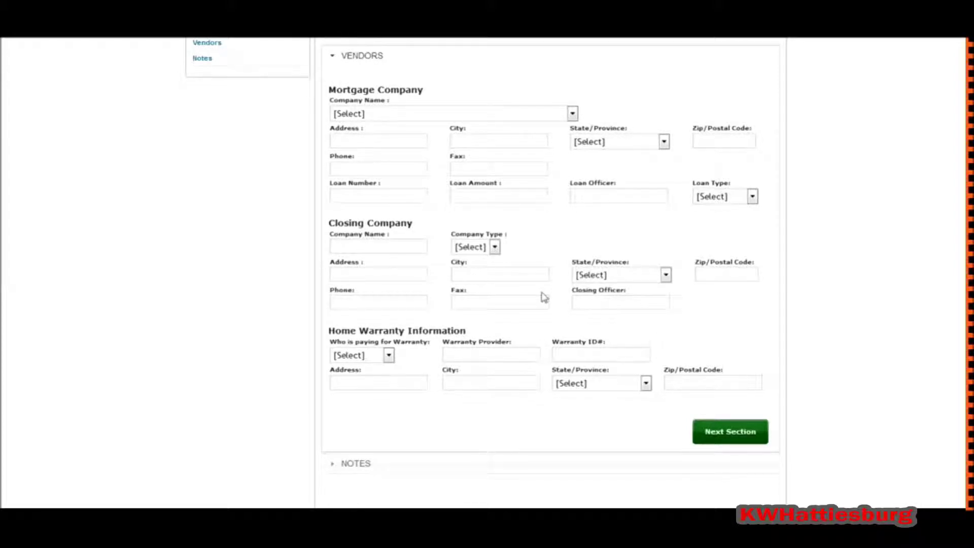
left_click(739, 434)
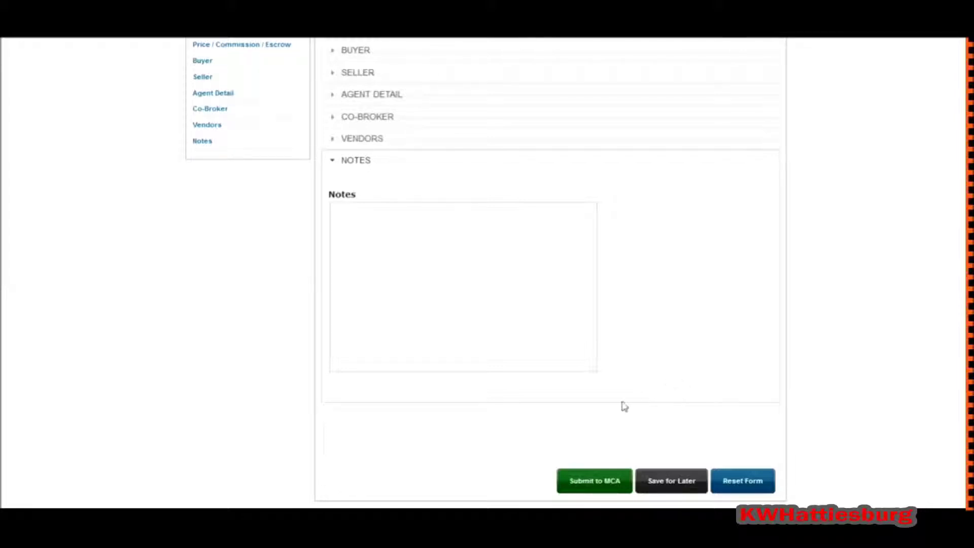
Submit the greensheet to MCA, bringing up the supporting-paperwork dialog.
left_click(588, 485)
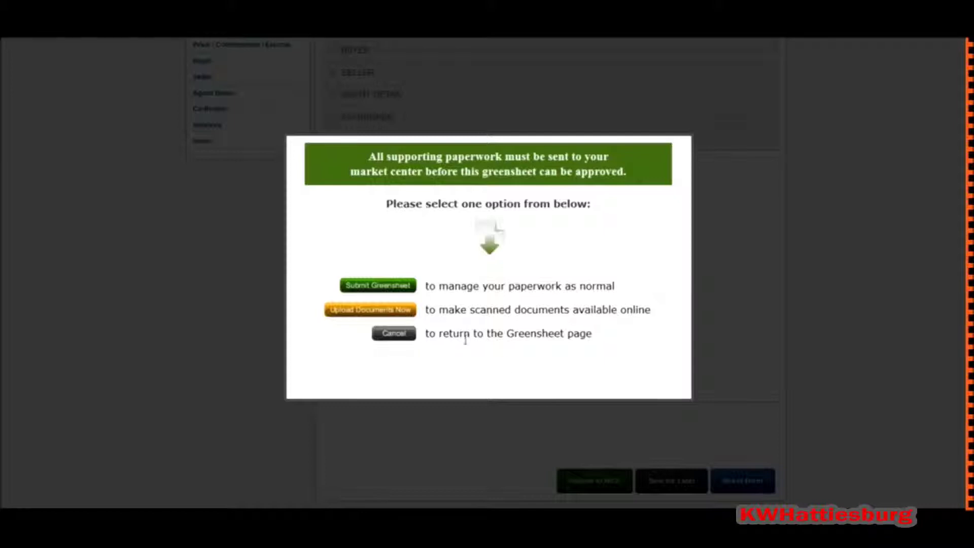
Choose Submit Greensheet, then highlight the resulting Partially Accepted (Compliance) status.
left_click(378, 286)
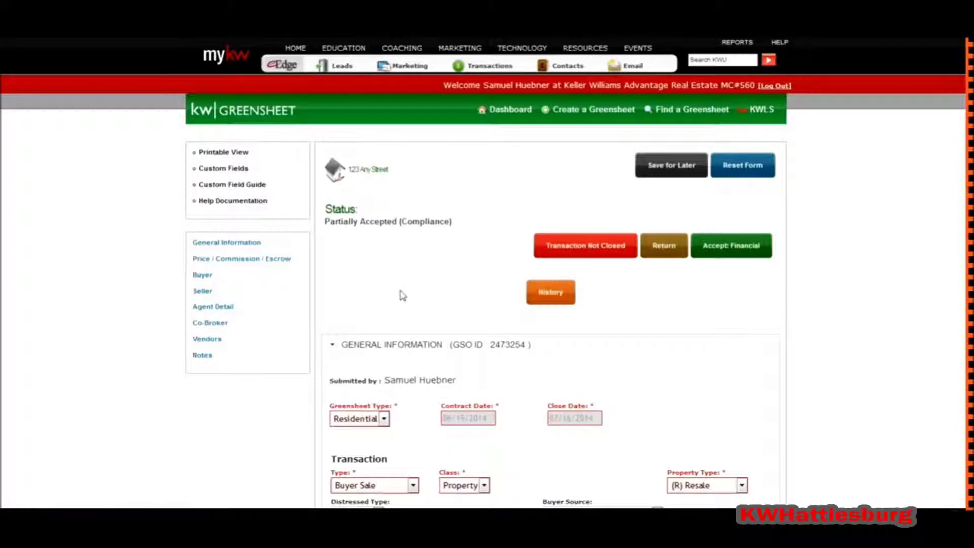
left_click_drag(325, 224, 459, 230)
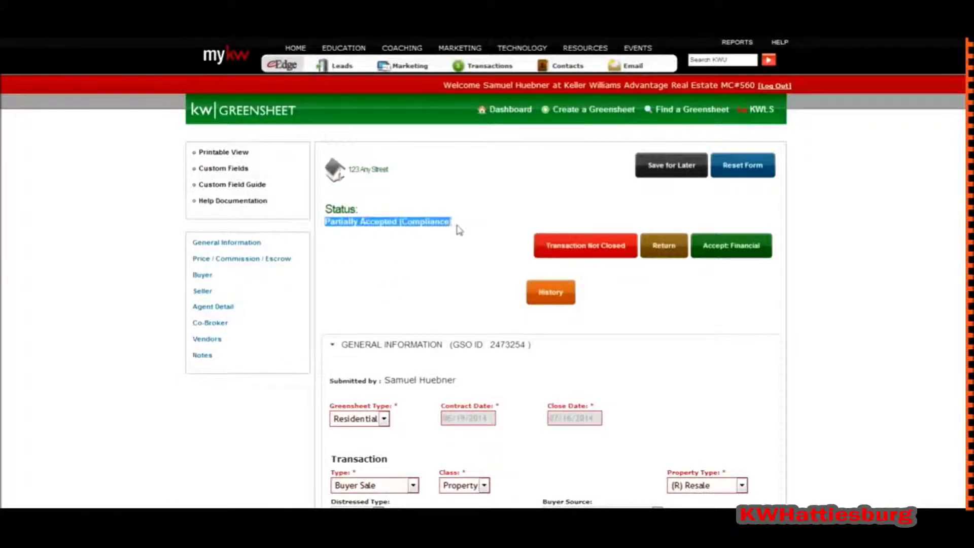